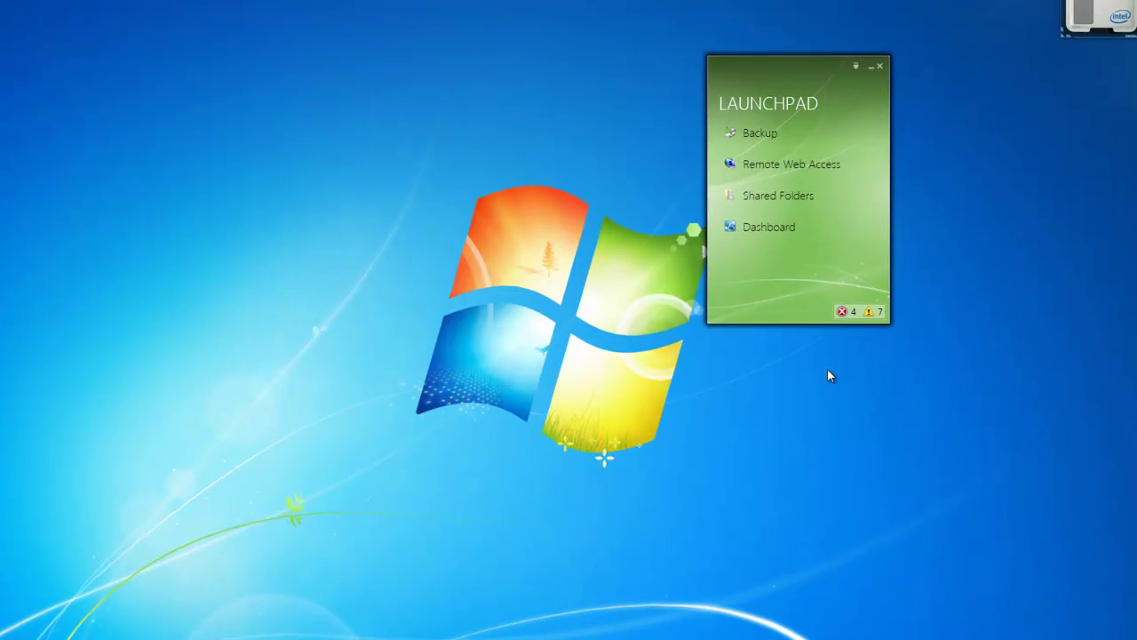
Open the Dashboard from the Launchpad and sign in with the remembered password.
{"action": "left_click", "coordinate": [778, 222]}
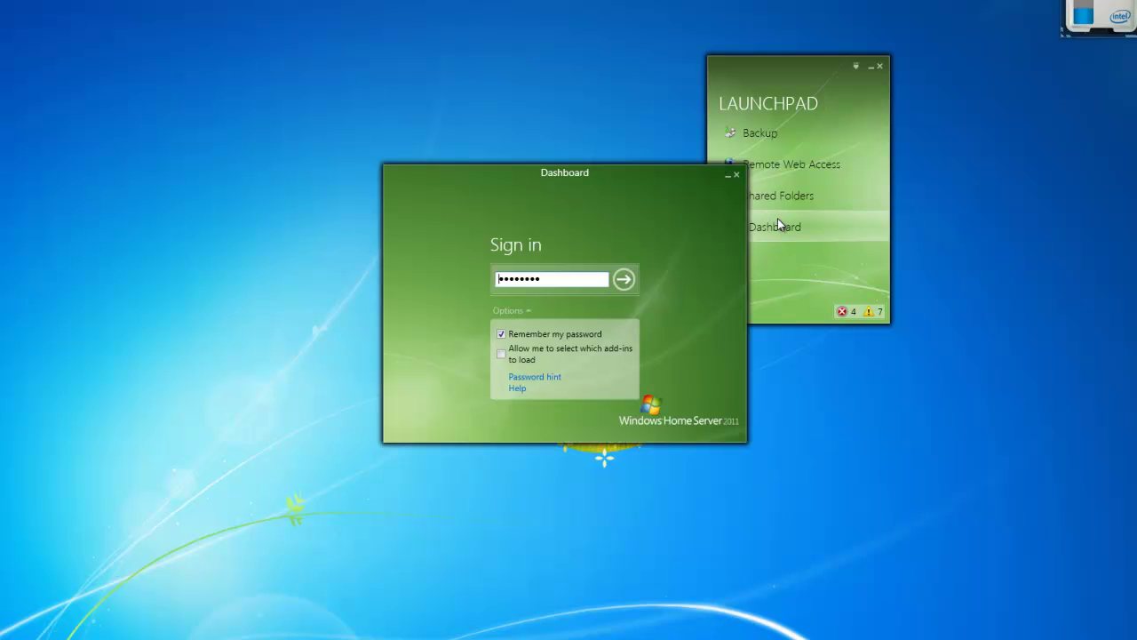
{"action": "left_click", "coordinate": [619, 282]}
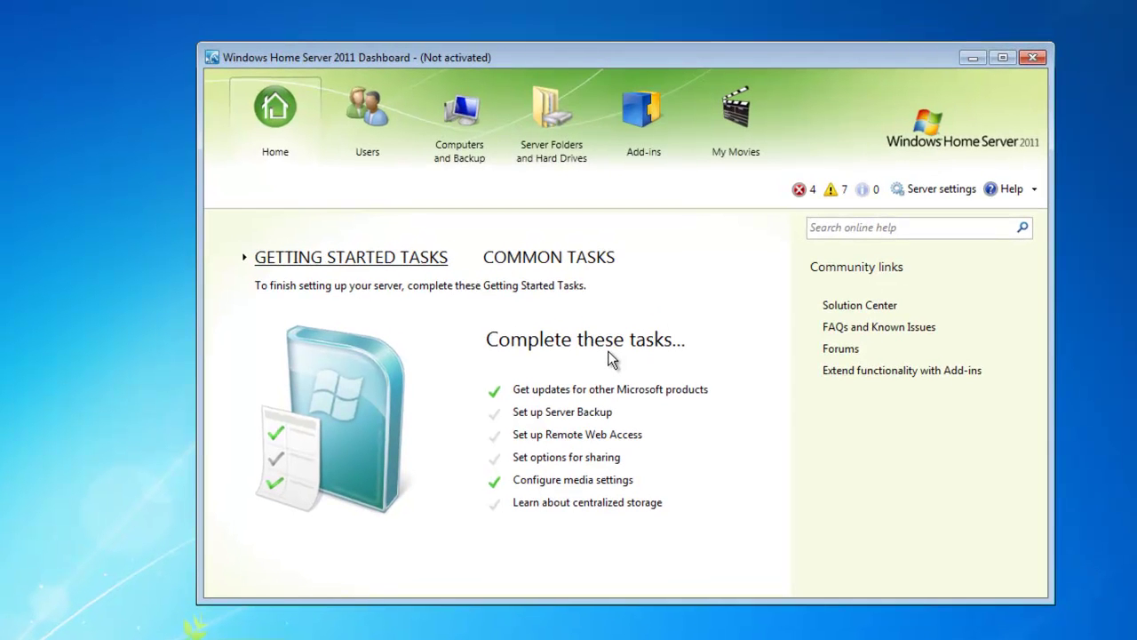
Show the Users page with its four accounts and select one user.
{"action": "left_click", "coordinate": [369, 130]}
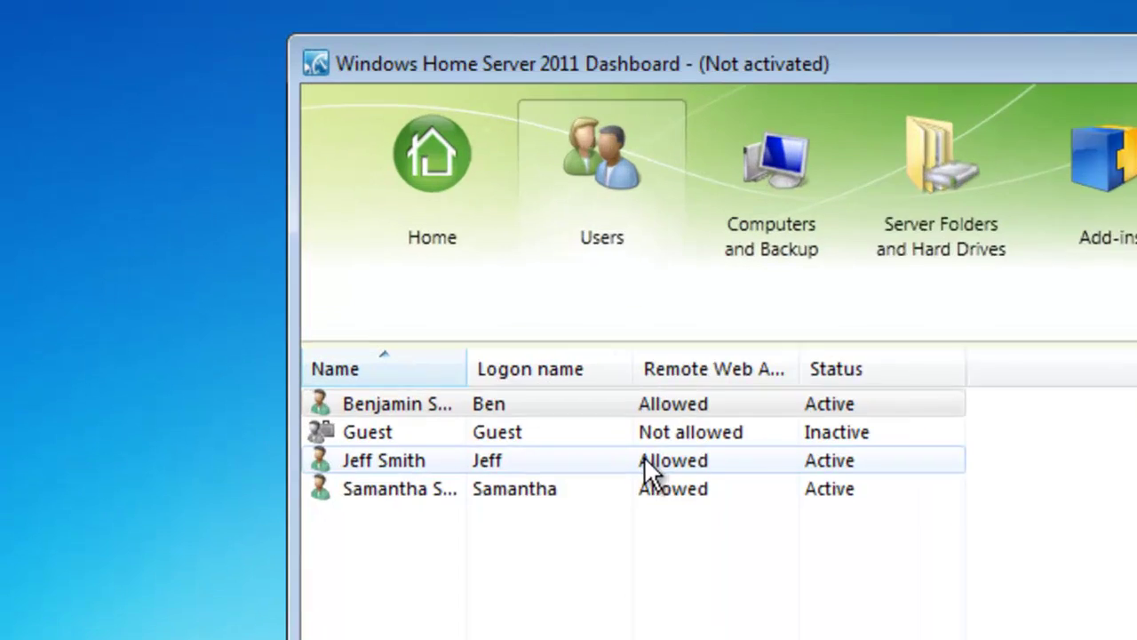
{"action": "left_click", "coordinate": [405, 282]}
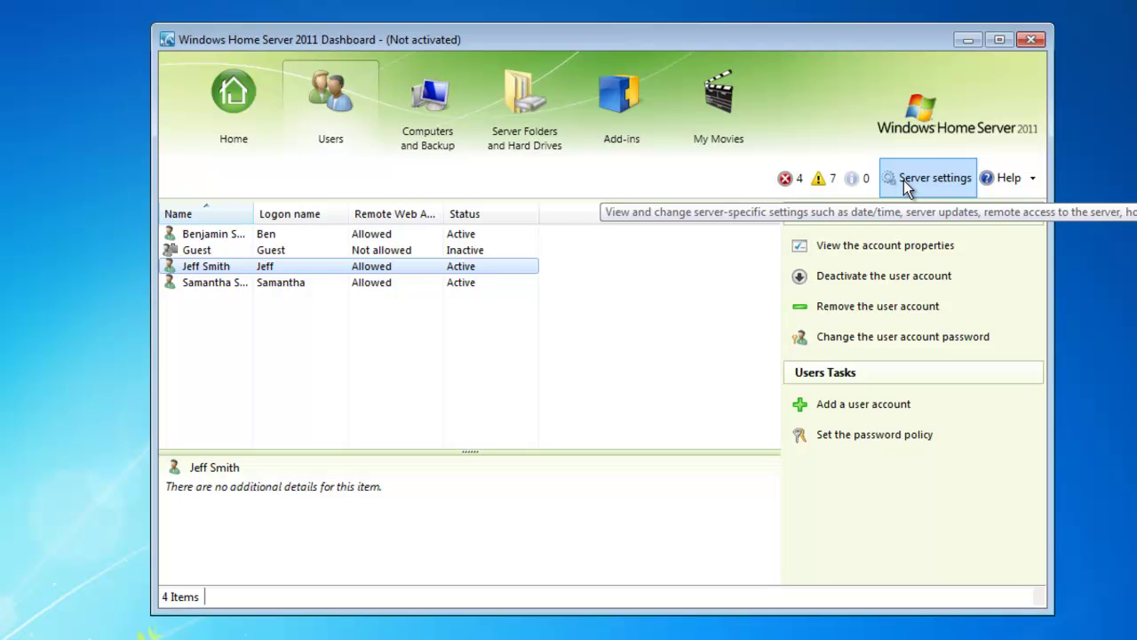
In Server settings, go to Remote Web Access and launch the Turn on wizard.
{"action": "left_click", "coordinate": [934, 177]}
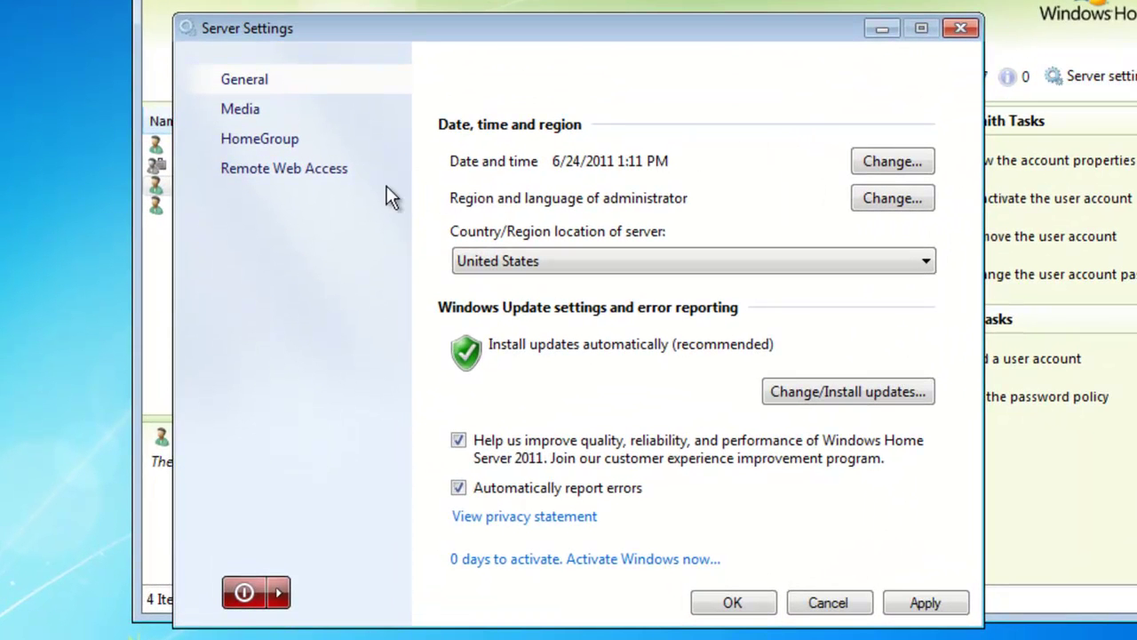
{"action": "left_click", "coordinate": [299, 178]}
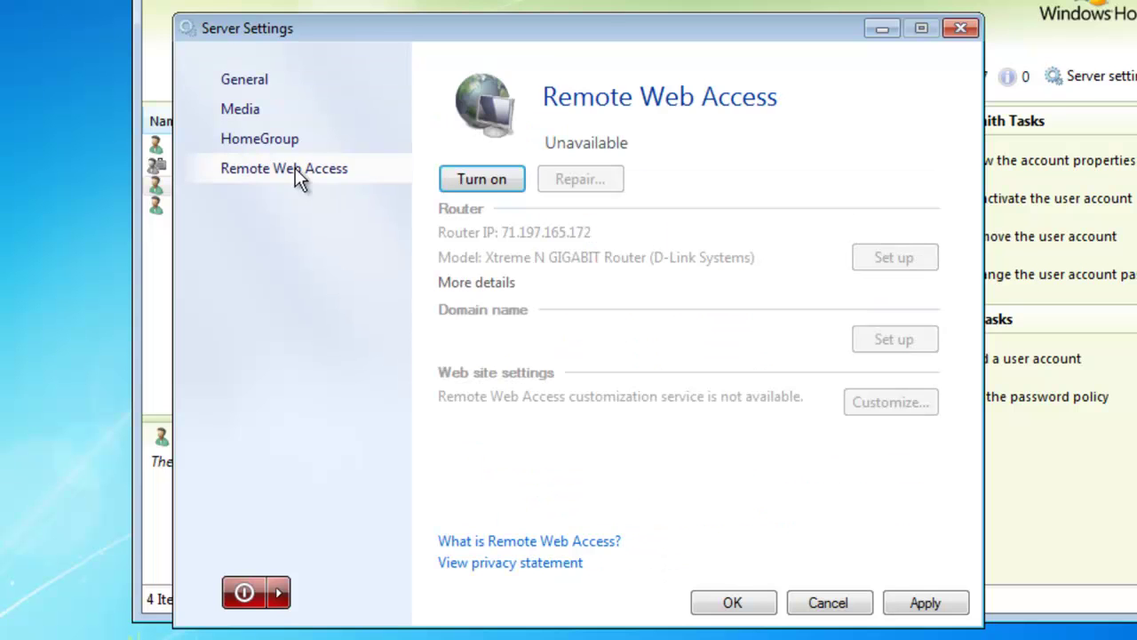
{"action": "left_click", "coordinate": [482, 179]}
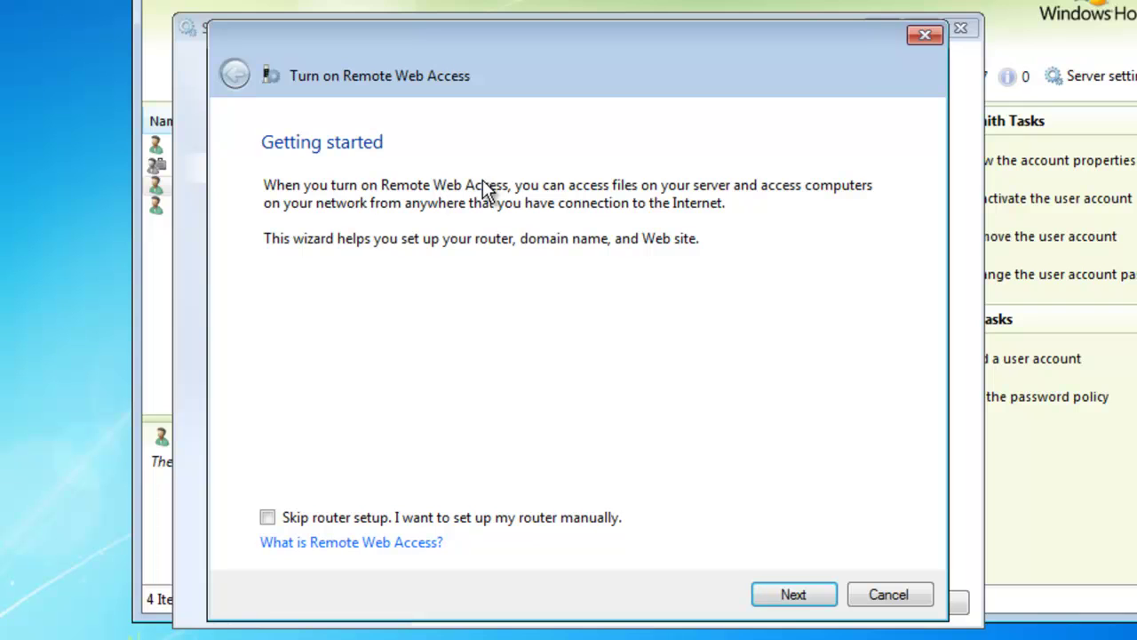
Continue past the wizard's Getting started page so it configures the router.
{"action": "left_click", "coordinate": [791, 595]}
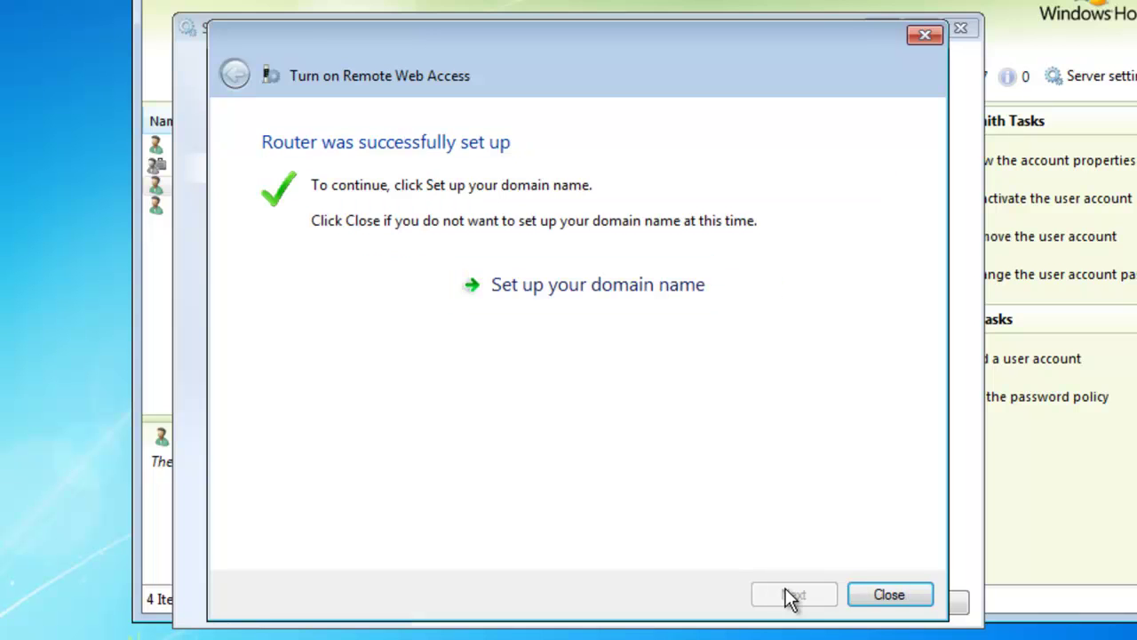
Start domain name setup and choose a personalized domain name from Microsoft.
{"action": "left_click", "coordinate": [630, 286]}
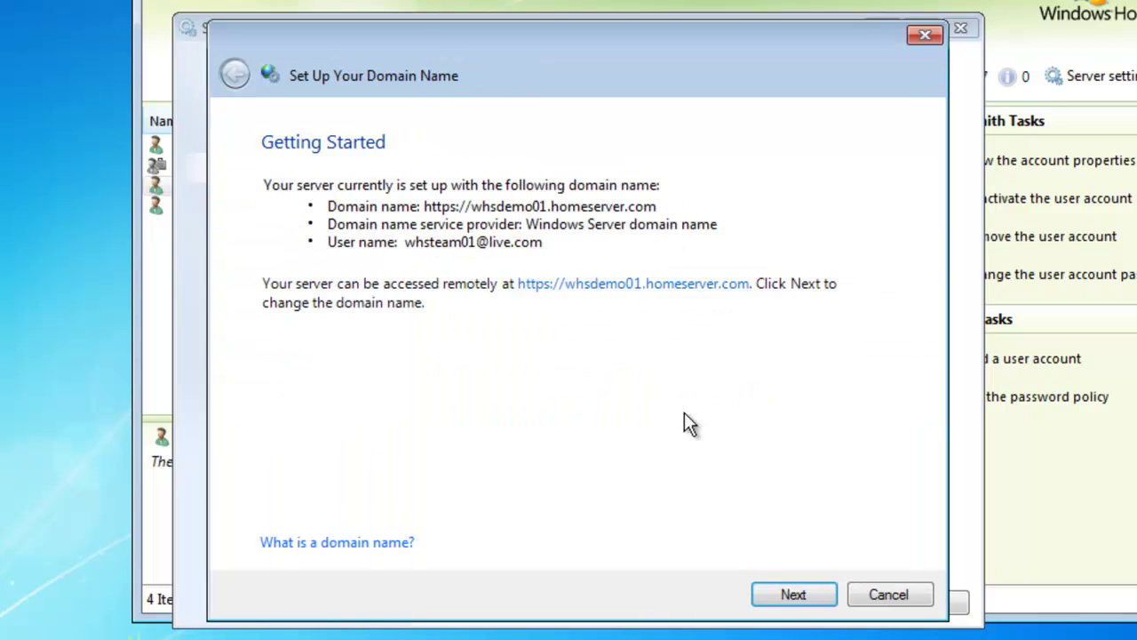
{"action": "left_click", "coordinate": [793, 595]}
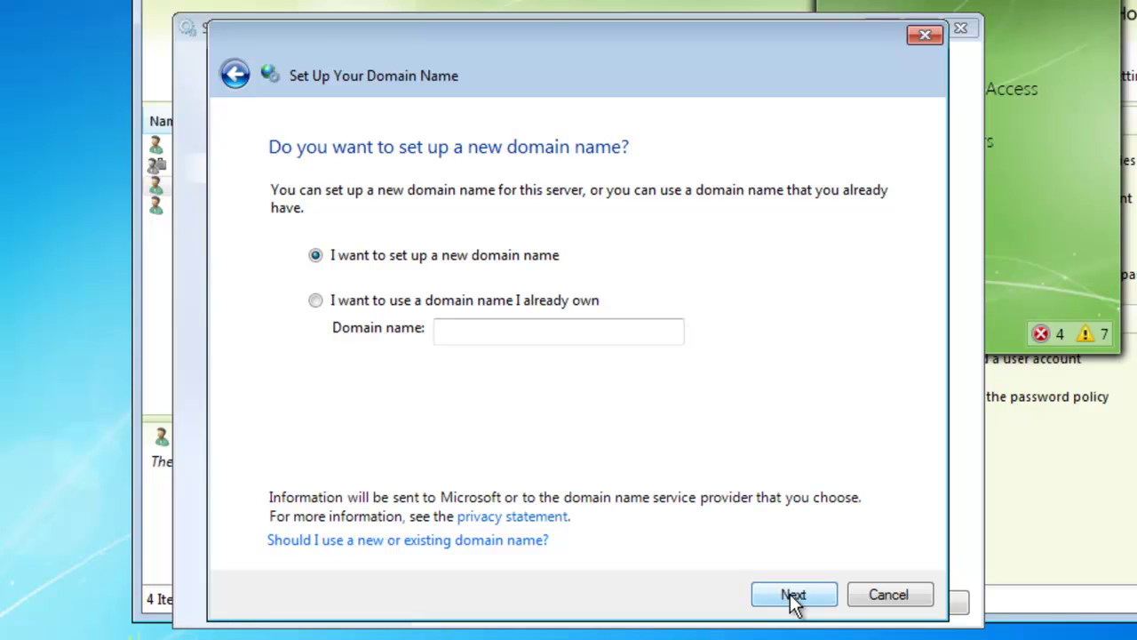
{"action": "left_click", "coordinate": [793, 596]}
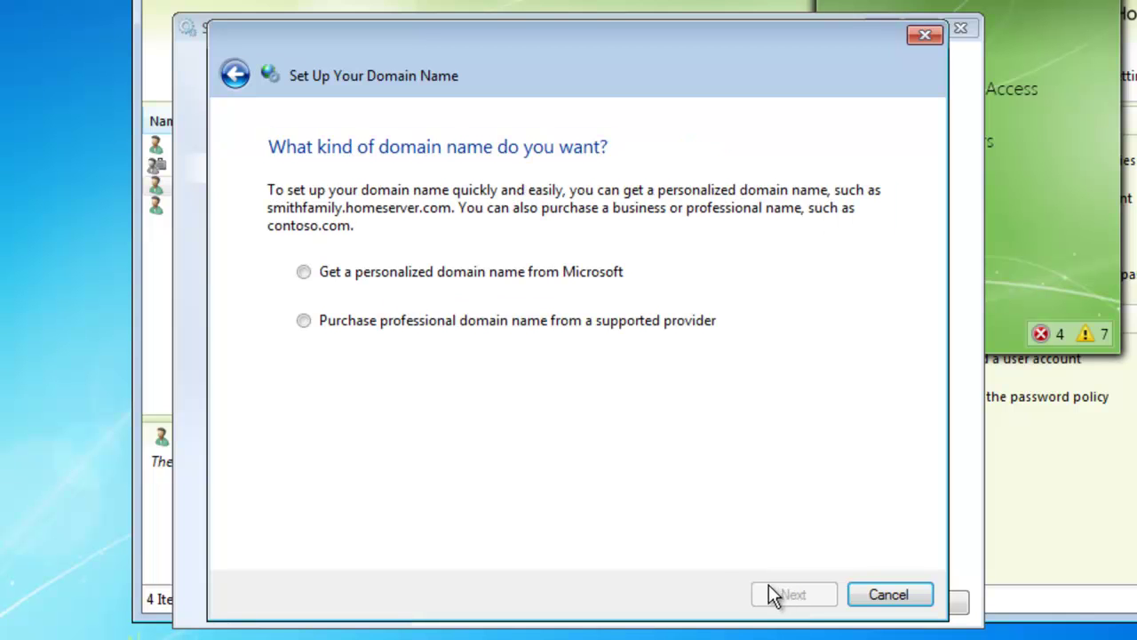
{"action": "left_click", "coordinate": [304, 272]}
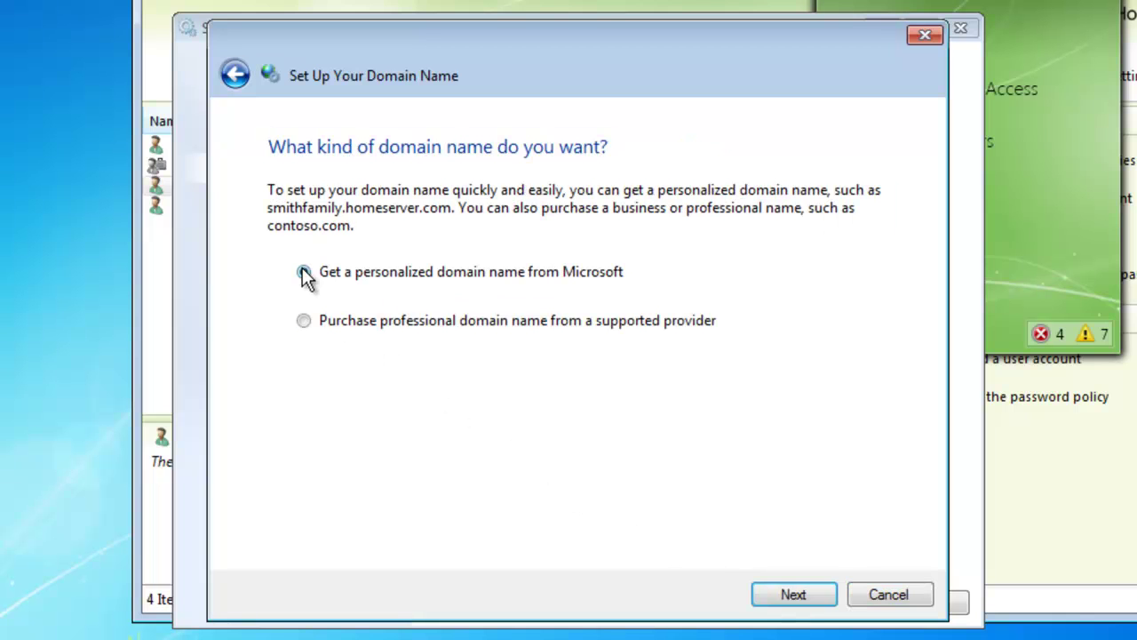
{"action": "left_click", "coordinate": [793, 595]}
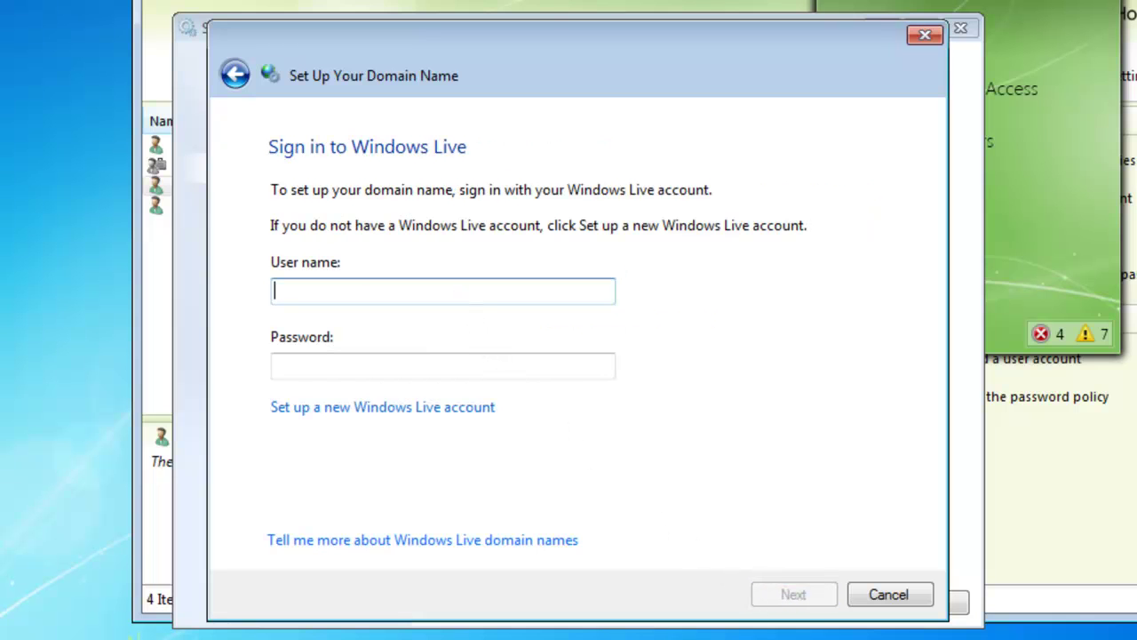
Sign in with the Windows Live account e-mail and password.
{"action": "key", "text": "Tab"}
{"action": "type", "text": "••••••"}
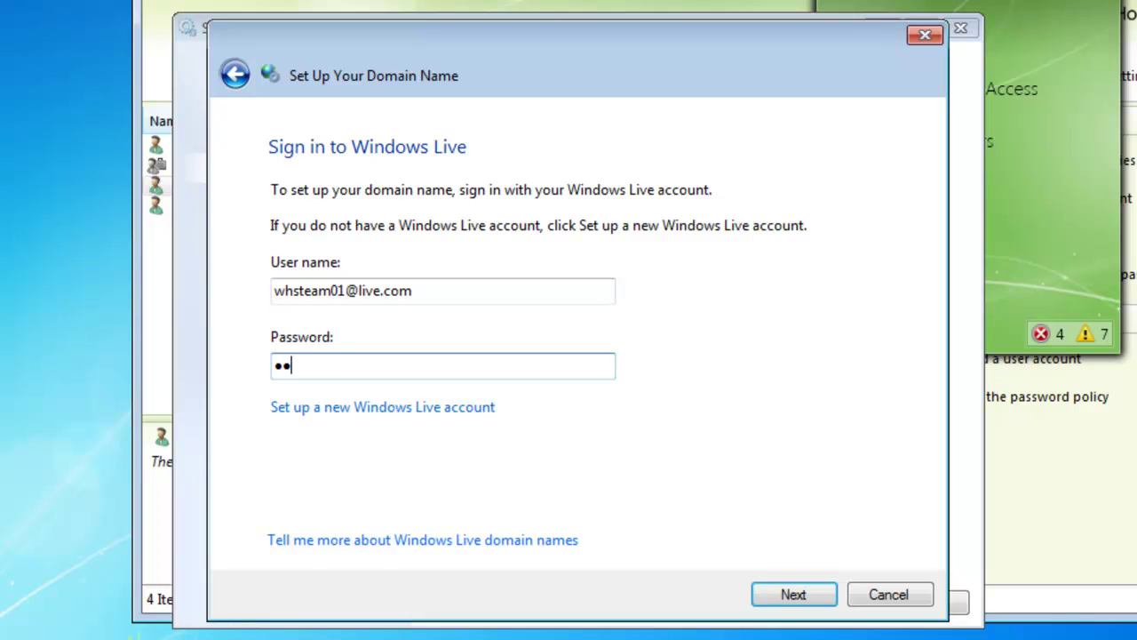
{"action": "type", "text": "••"}
{"action": "left_click", "coordinate": [794, 603]}
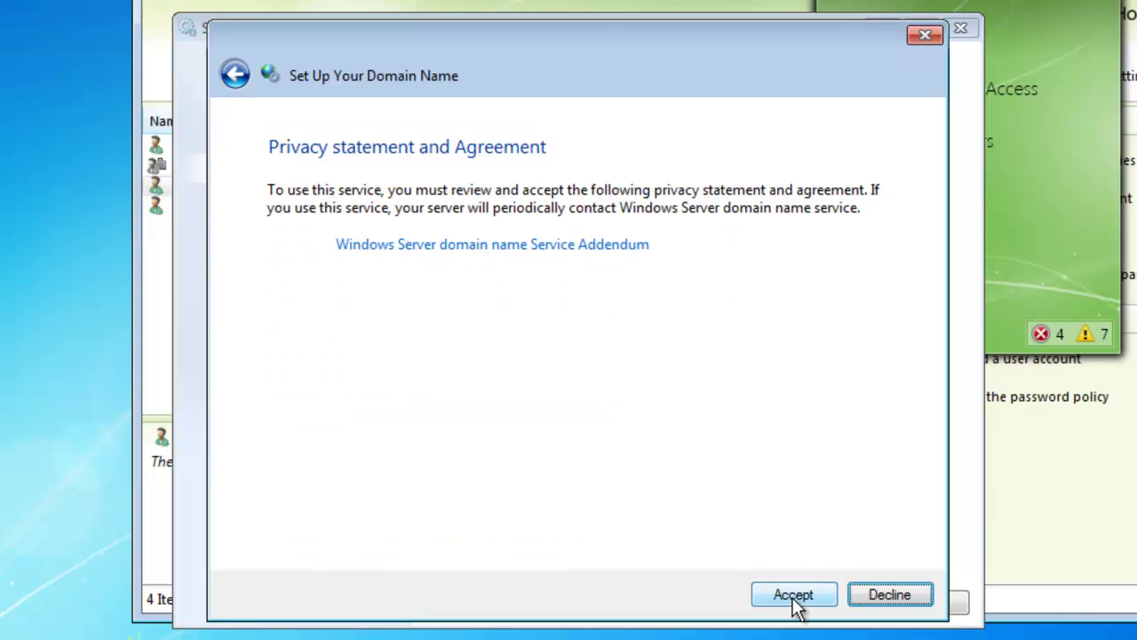
Accept the agreement, check availability of whsdemo02.homeserver.com, register it, and close the wizard.
{"action": "left_click", "coordinate": [794, 595]}
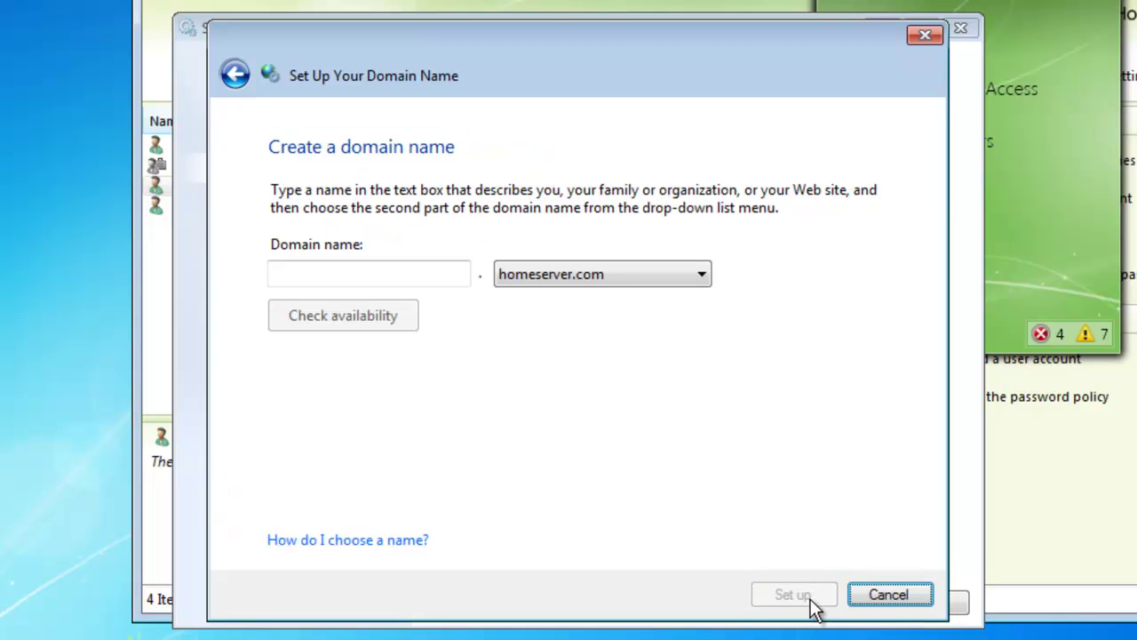
{"action": "left_click", "coordinate": [424, 279]}
{"action": "type", "text": "whsdemo02"}
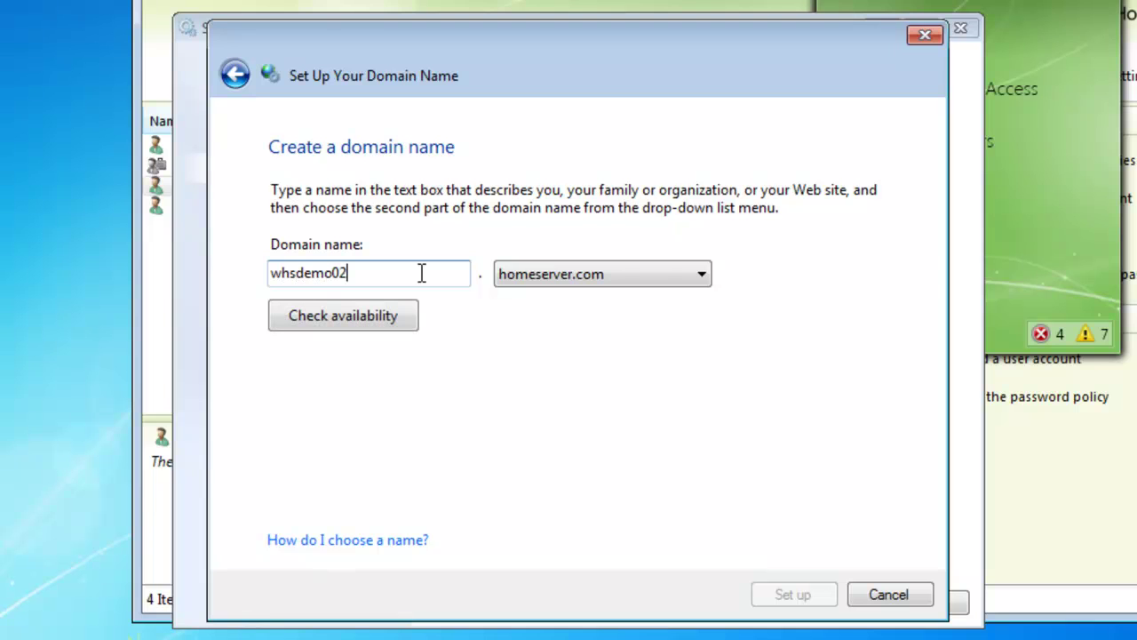
{"action": "left_click", "coordinate": [392, 325]}
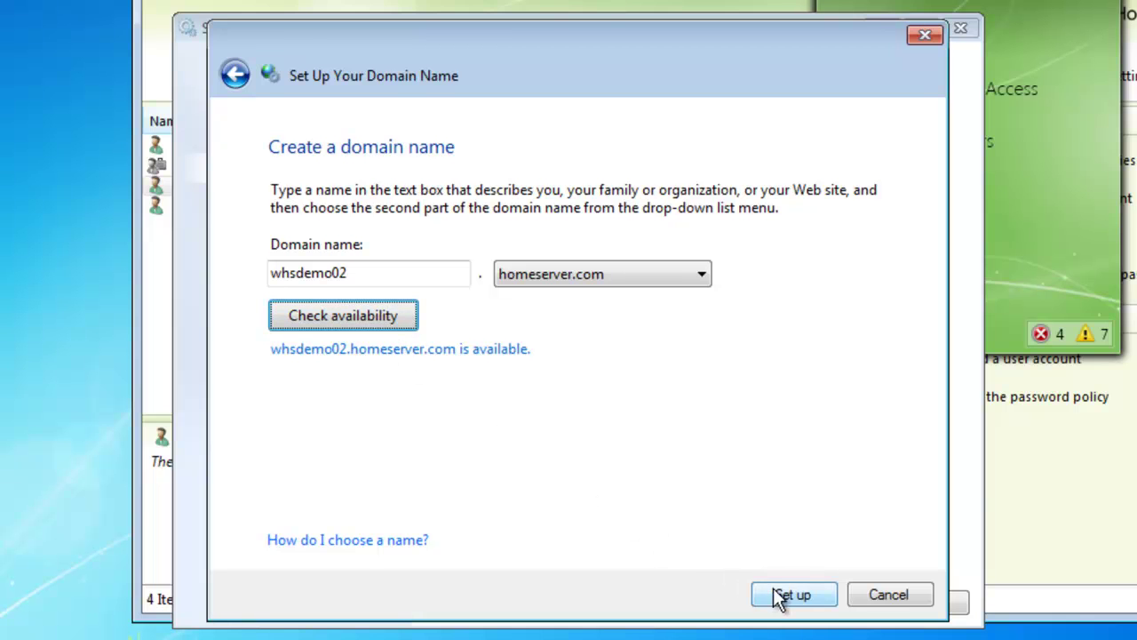
{"action": "left_click", "coordinate": [787, 596]}
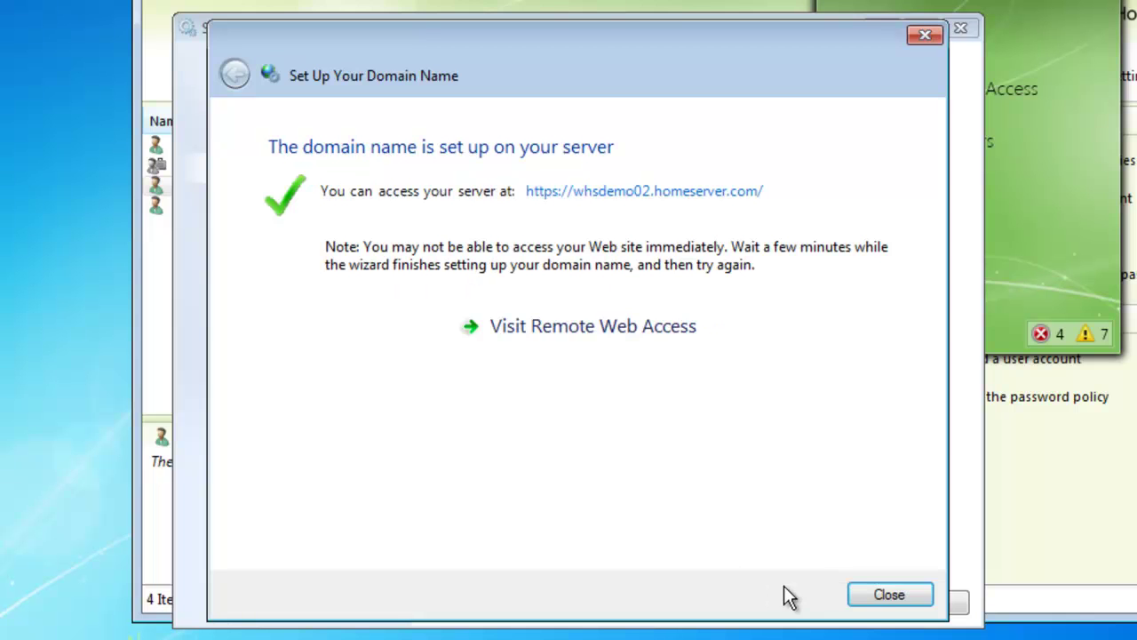
{"action": "left_click", "coordinate": [878, 597]}
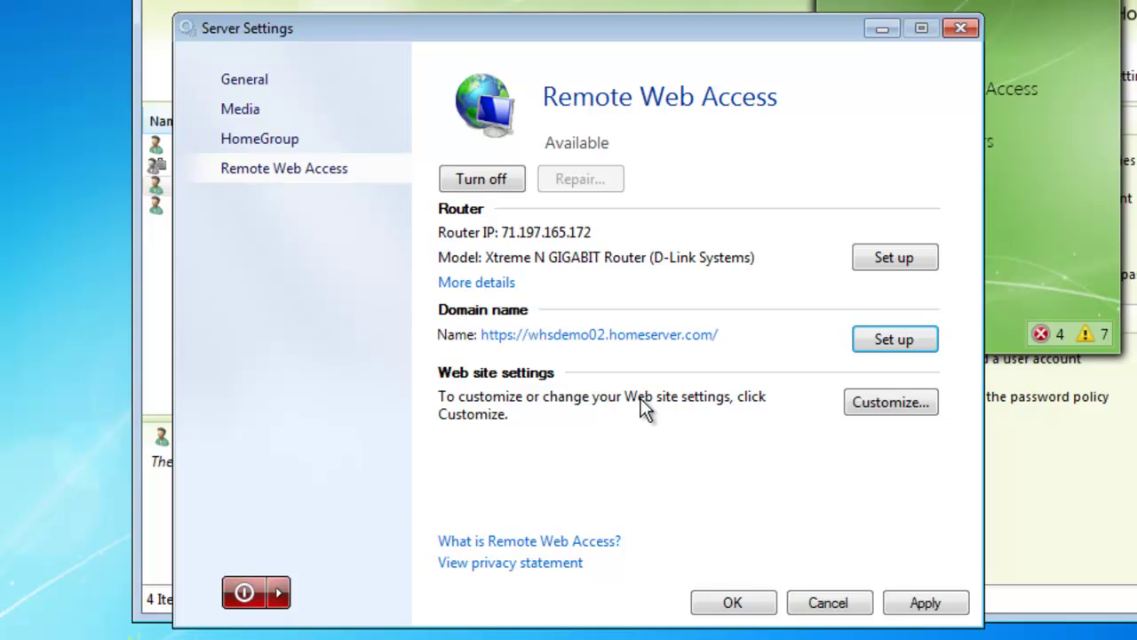
Visit the whsdemo02.homeserver.com Remote Web Access site and sign in with a user name and password.
{"action": "left_click", "coordinate": [598, 335]}
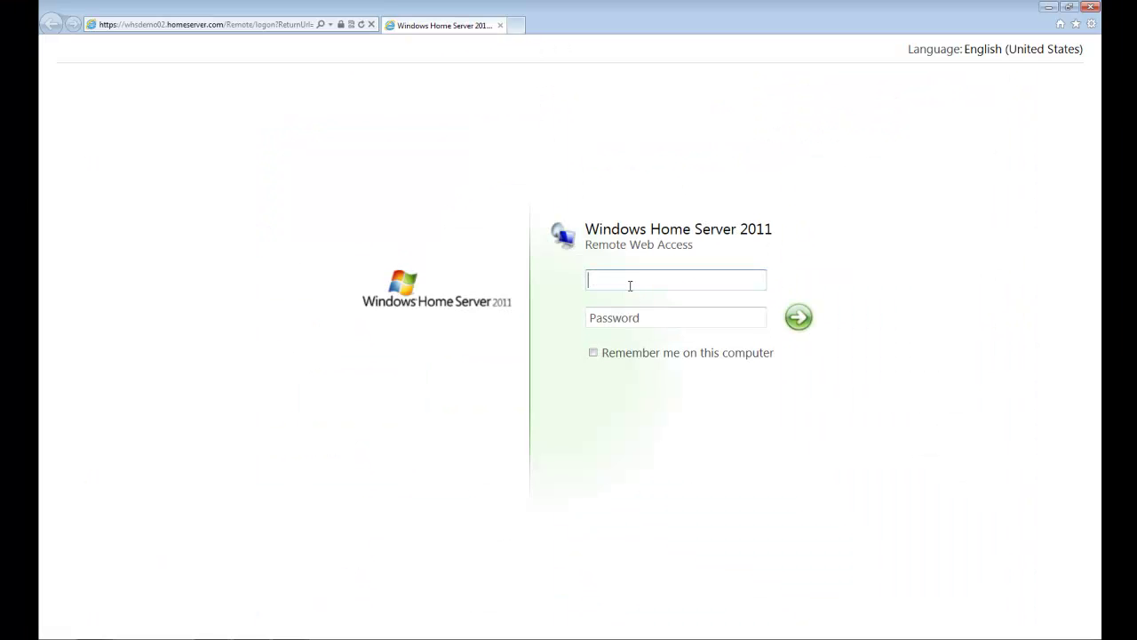
{"action": "left_click", "coordinate": [145, 27]}
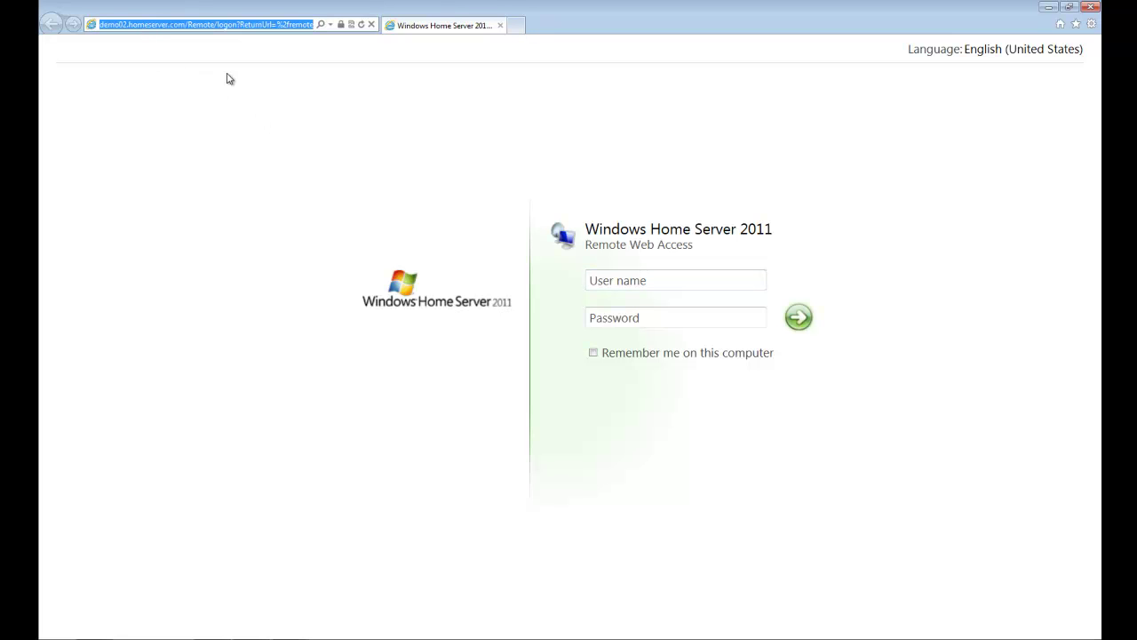
{"action": "left_click", "coordinate": [617, 281]}
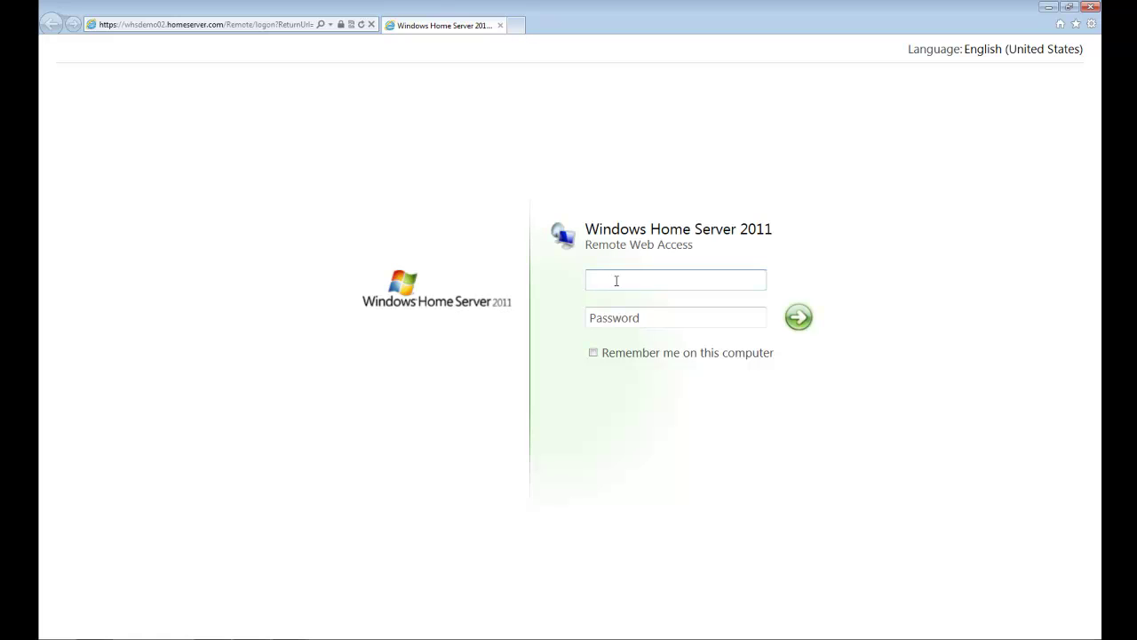
{"action": "key", "text": "Tab"}
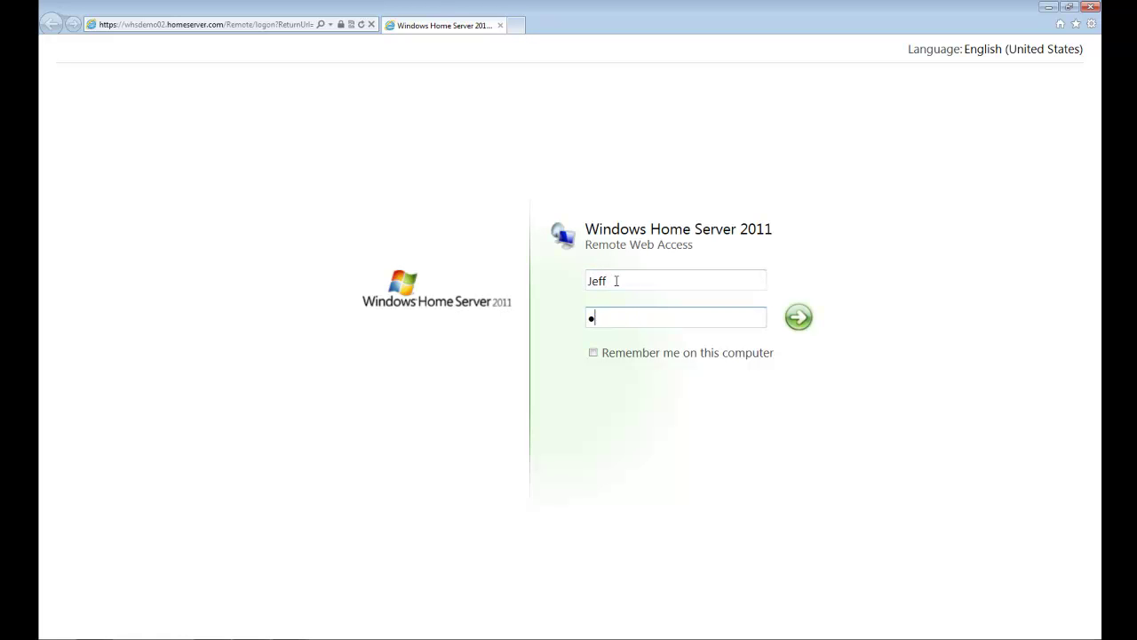
{"action": "type", "text": "••"}
{"action": "key", "text": "Return"}
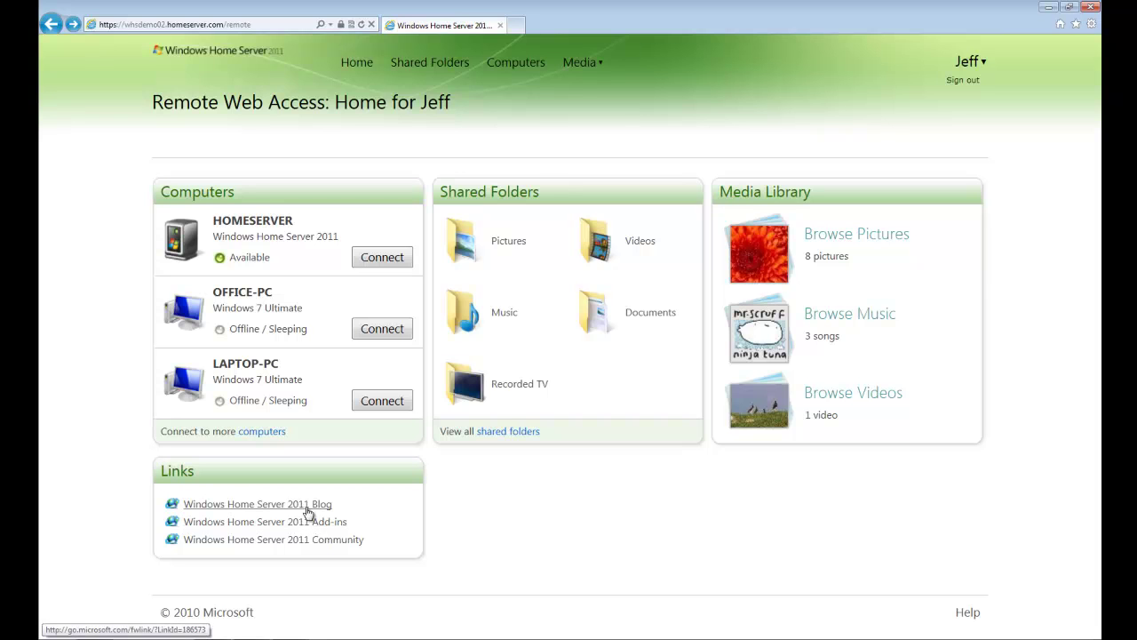
Browse the music library, play the Ninja Tuna album, then pause it.
{"action": "left_click", "coordinate": [851, 315]}
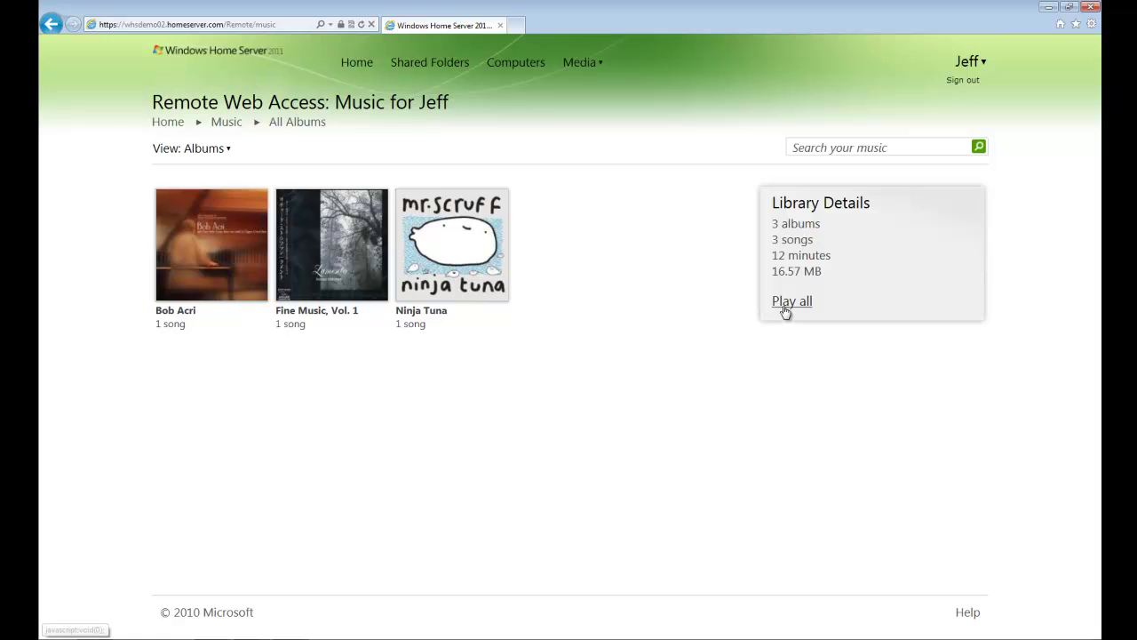
{"action": "double_click", "coordinate": [472, 272]}
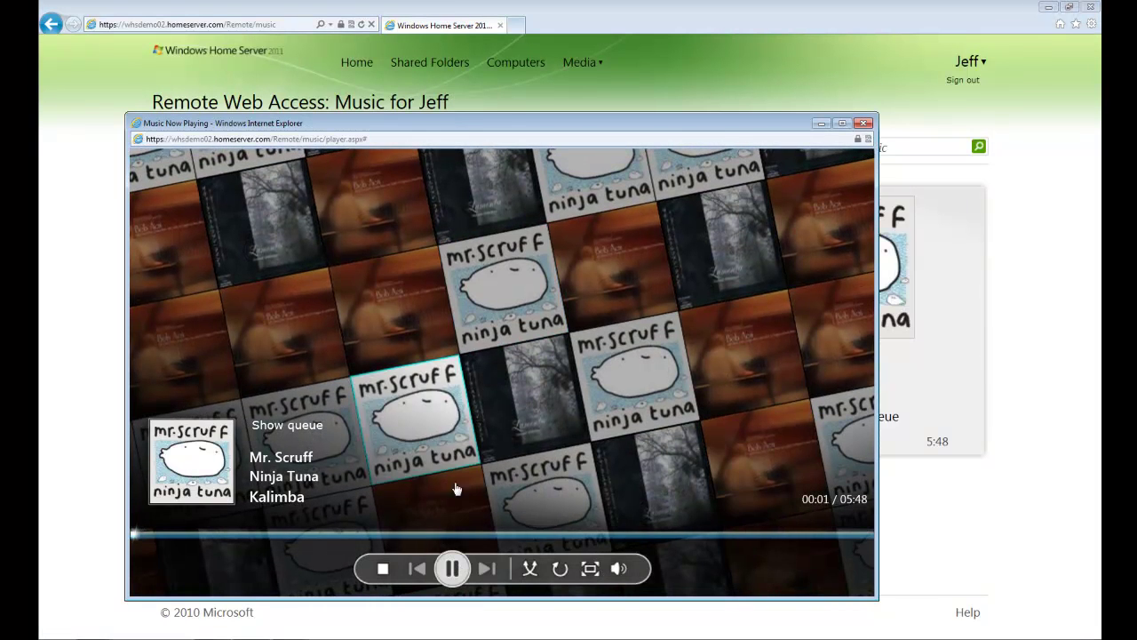
{"action": "left_click", "coordinate": [453, 568]}
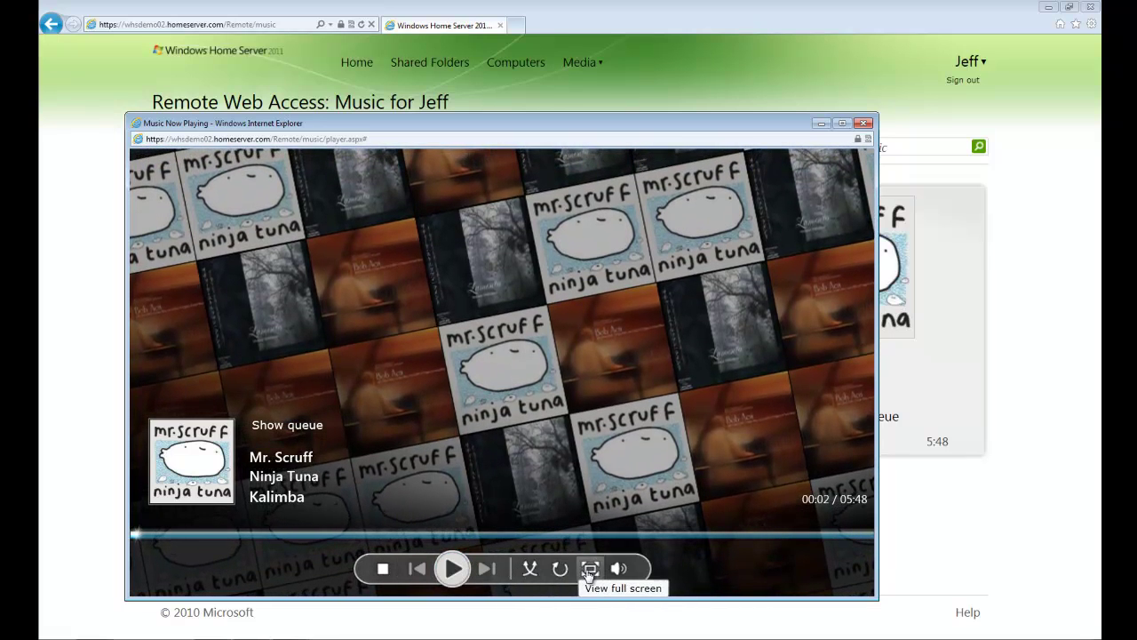
Close the music player and search the music library for "ninja".
{"action": "mouse_move", "coordinate": [615, 574]}
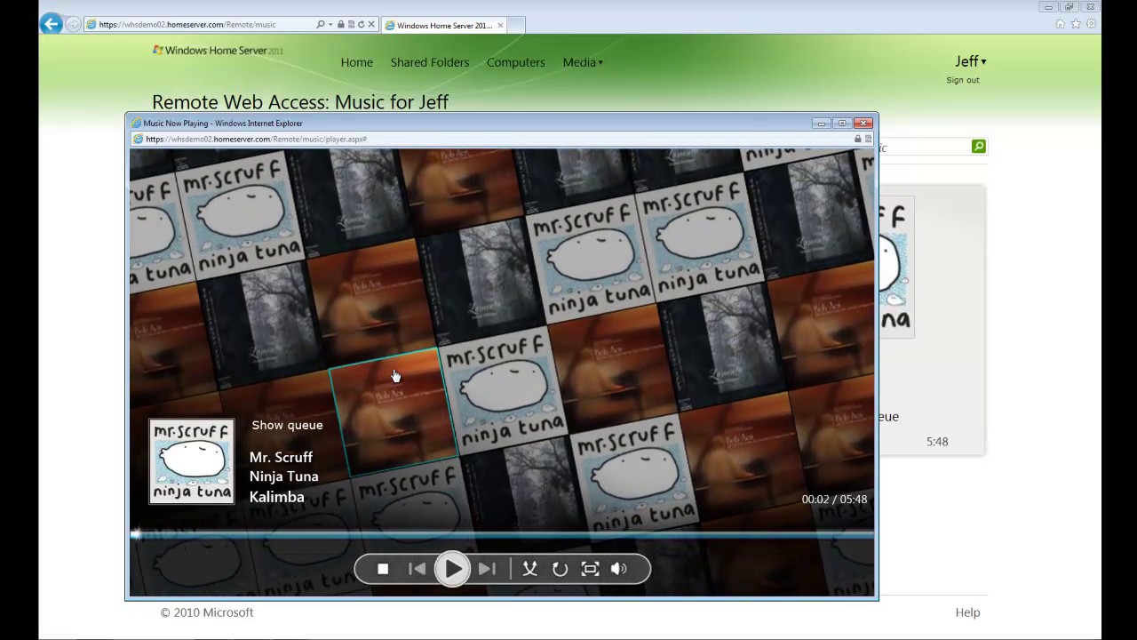
{"action": "mouse_move", "coordinate": [386, 335]}
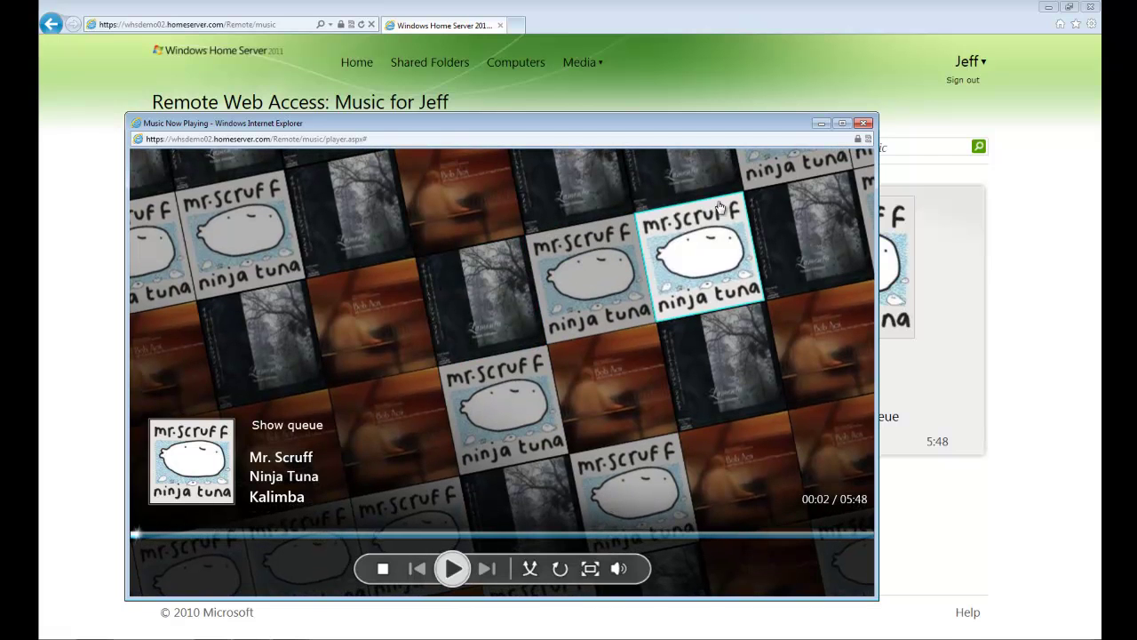
{"action": "left_click", "coordinate": [863, 123]}
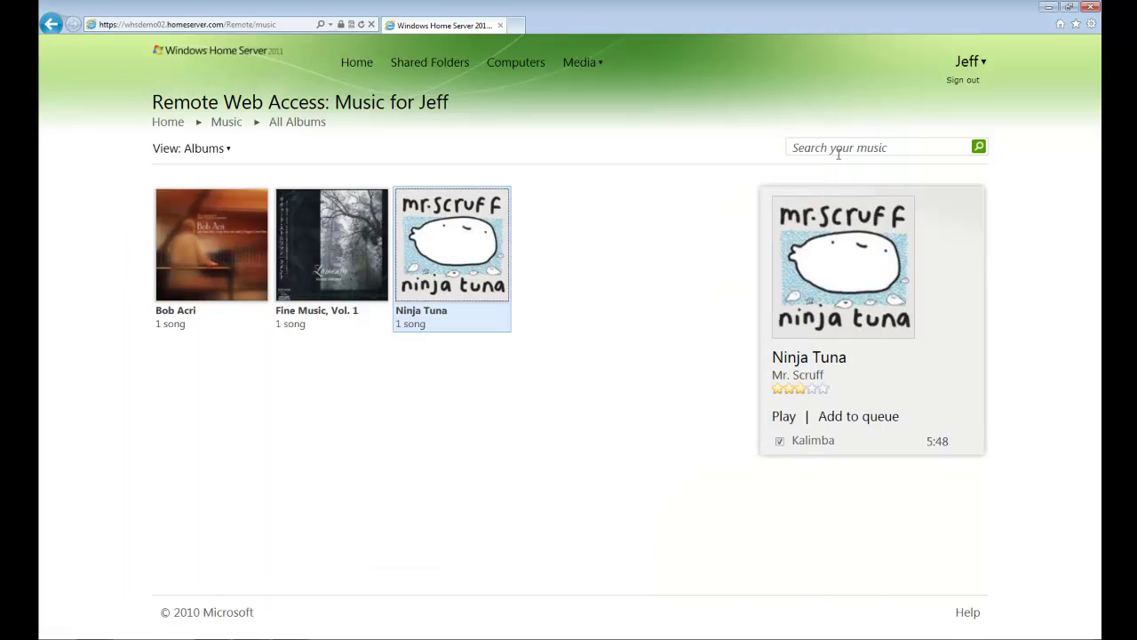
{"action": "left_click", "coordinate": [838, 146]}
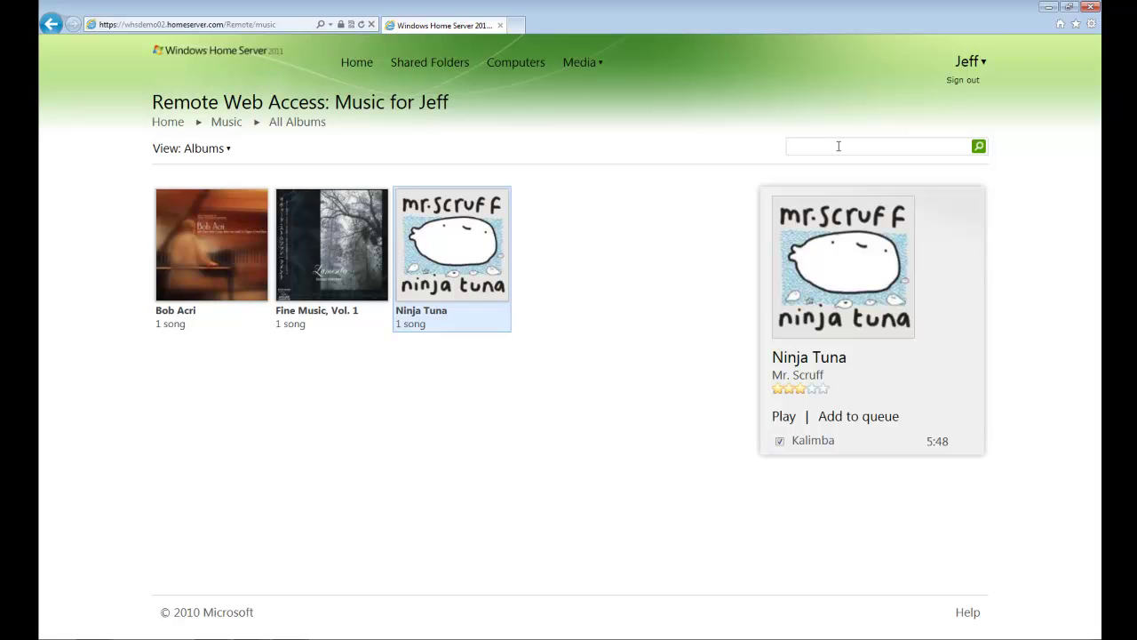
{"action": "type", "text": "ninja"}
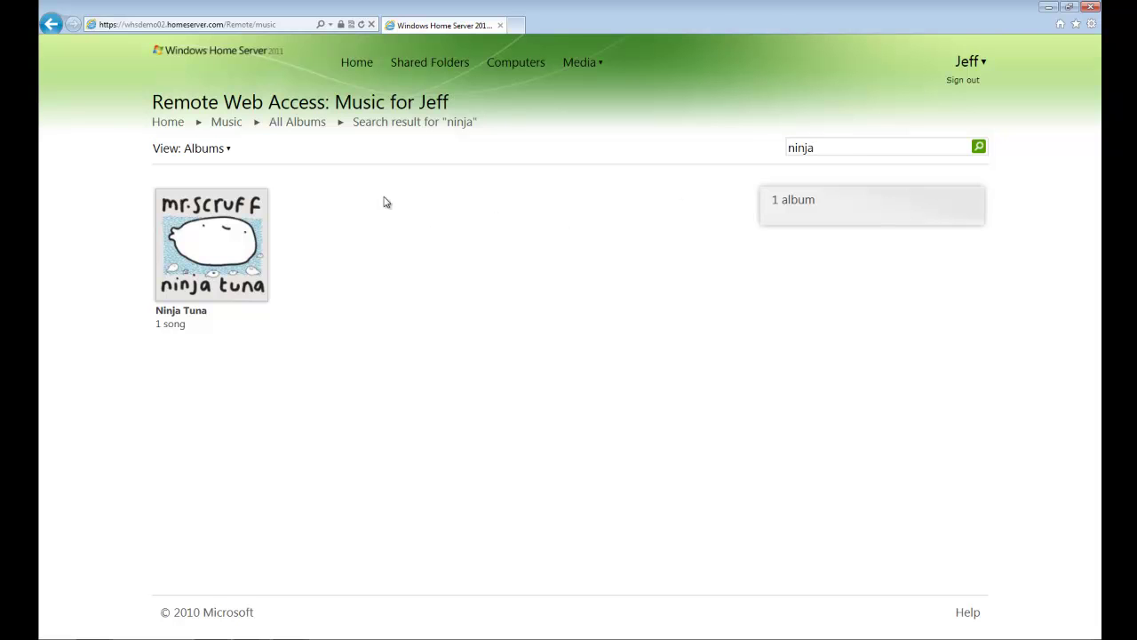
Play the Wildlife in HD video from the video library, then close the player and return home.
{"action": "left_click", "coordinate": [169, 129]}
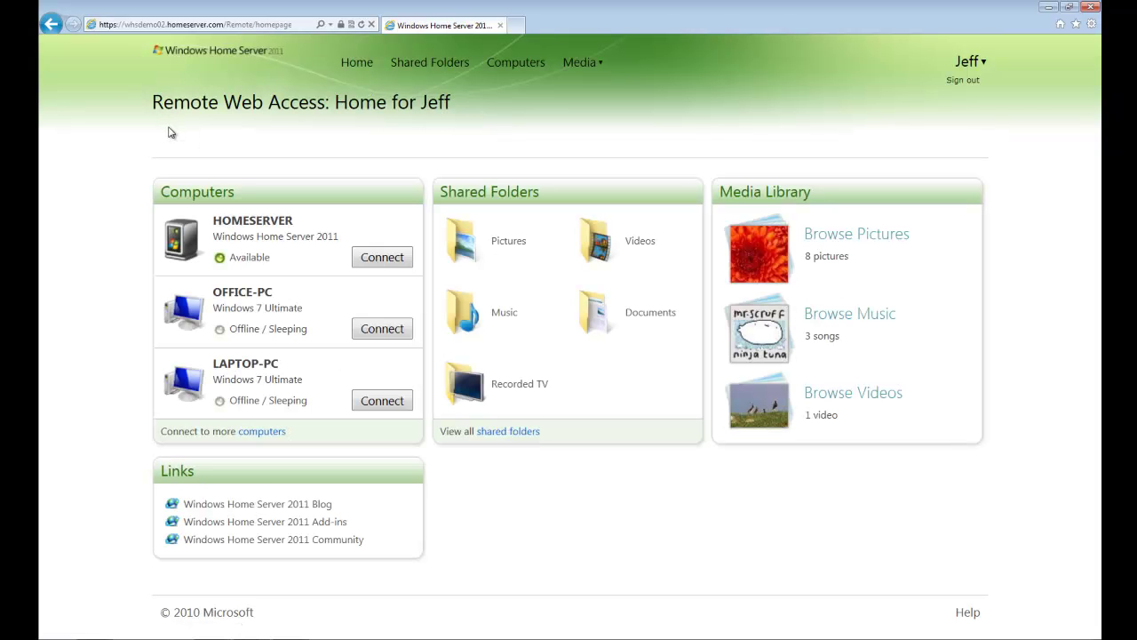
{"action": "left_click", "coordinate": [848, 394]}
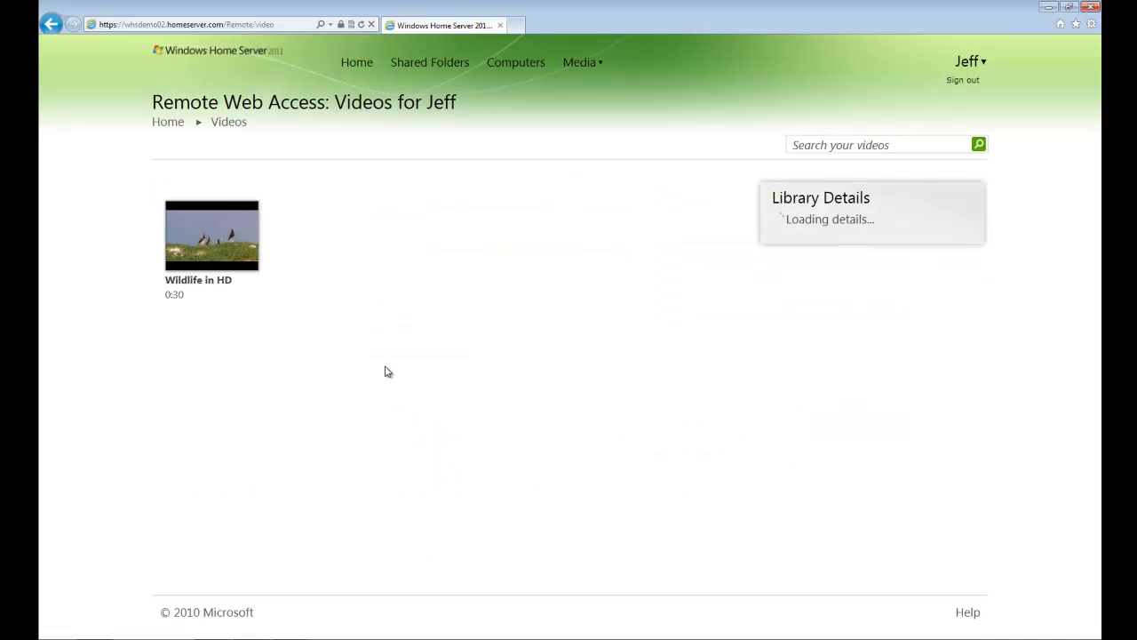
{"action": "left_click", "coordinate": [212, 244]}
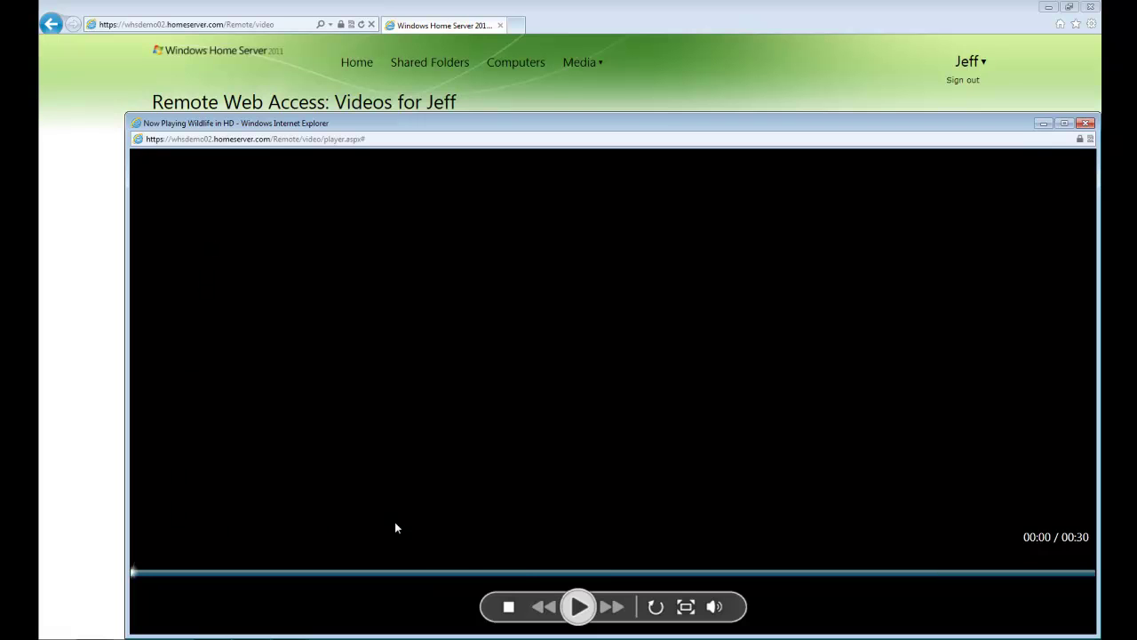
{"action": "left_click", "coordinate": [578, 606]}
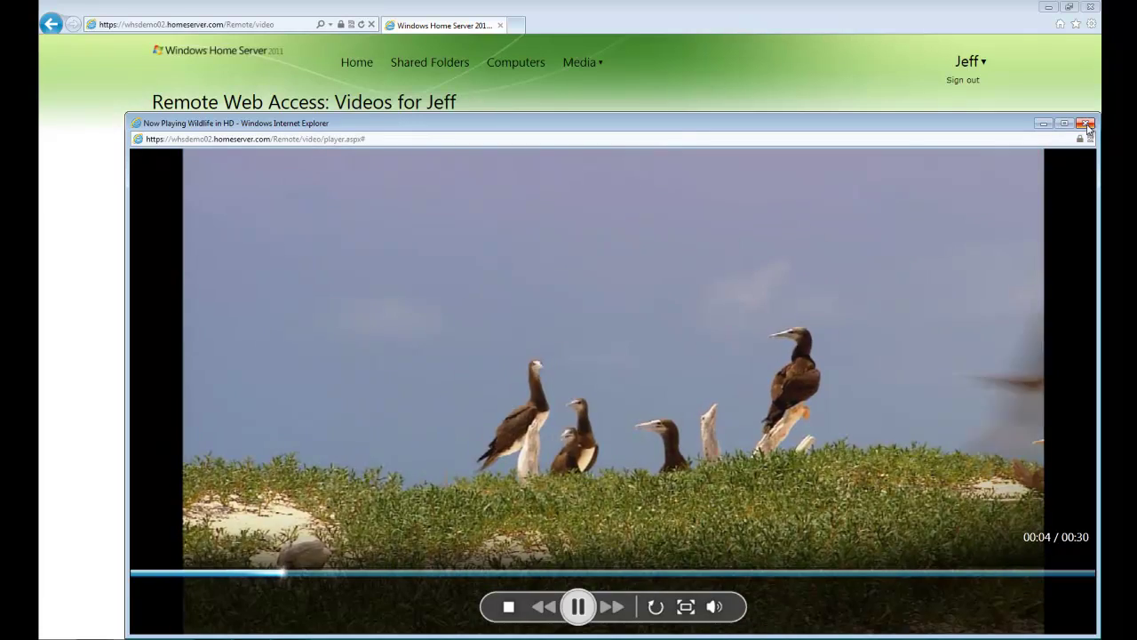
{"action": "left_click", "coordinate": [1090, 124]}
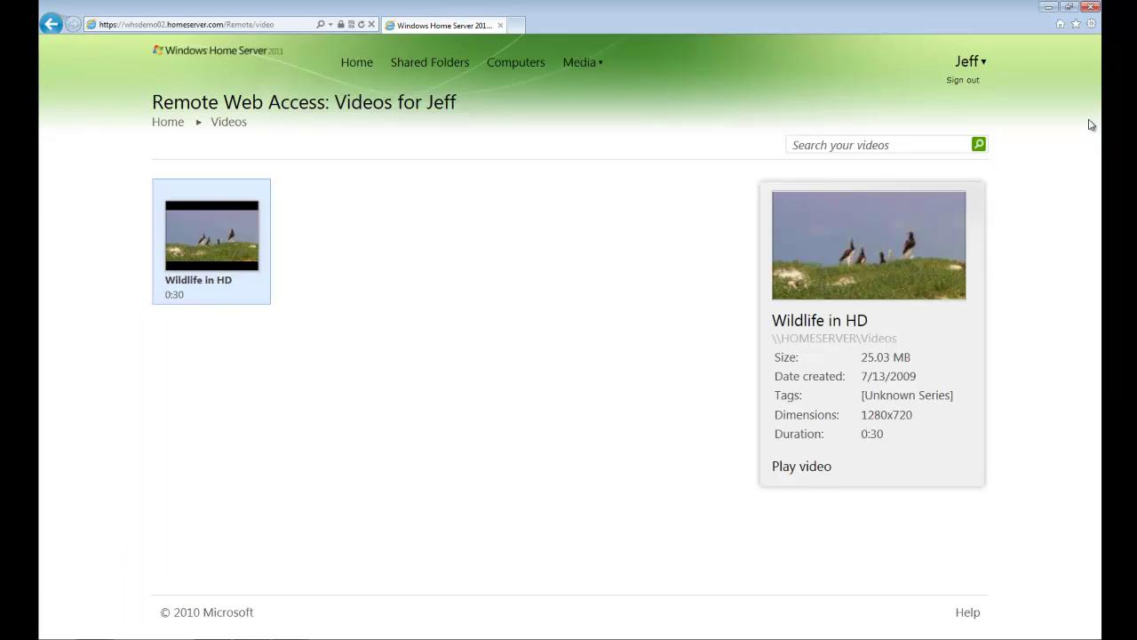
{"action": "left_click", "coordinate": [168, 122]}
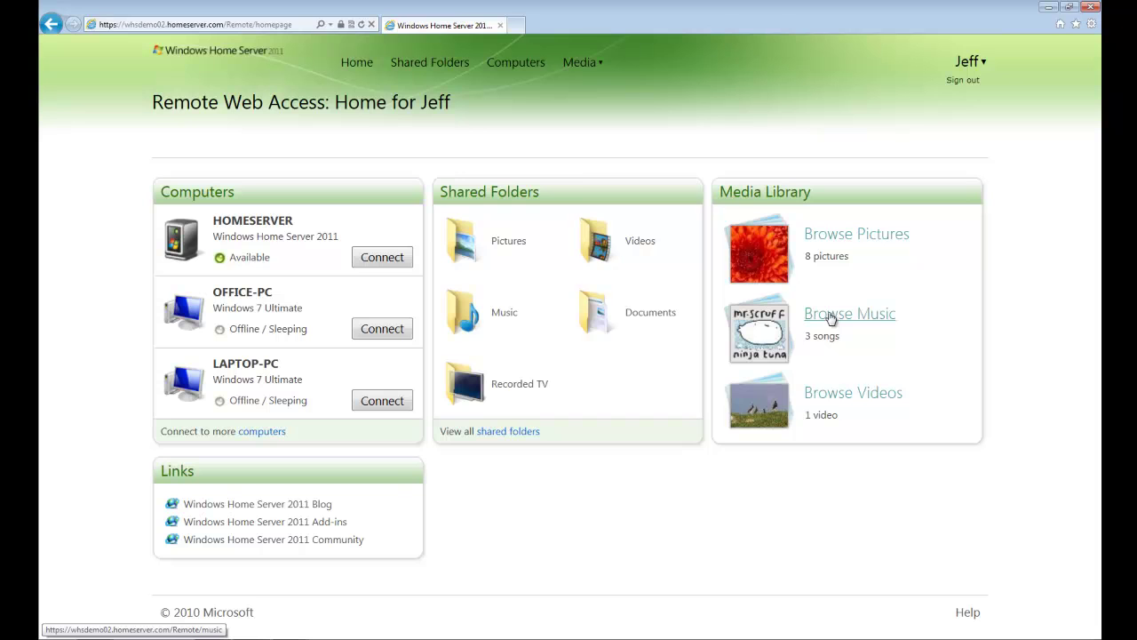
Run a Sample Pictures slideshow, jumping to Jellyfish and advancing to Koala, then exit to the pictures.
{"action": "left_click", "coordinate": [841, 240]}
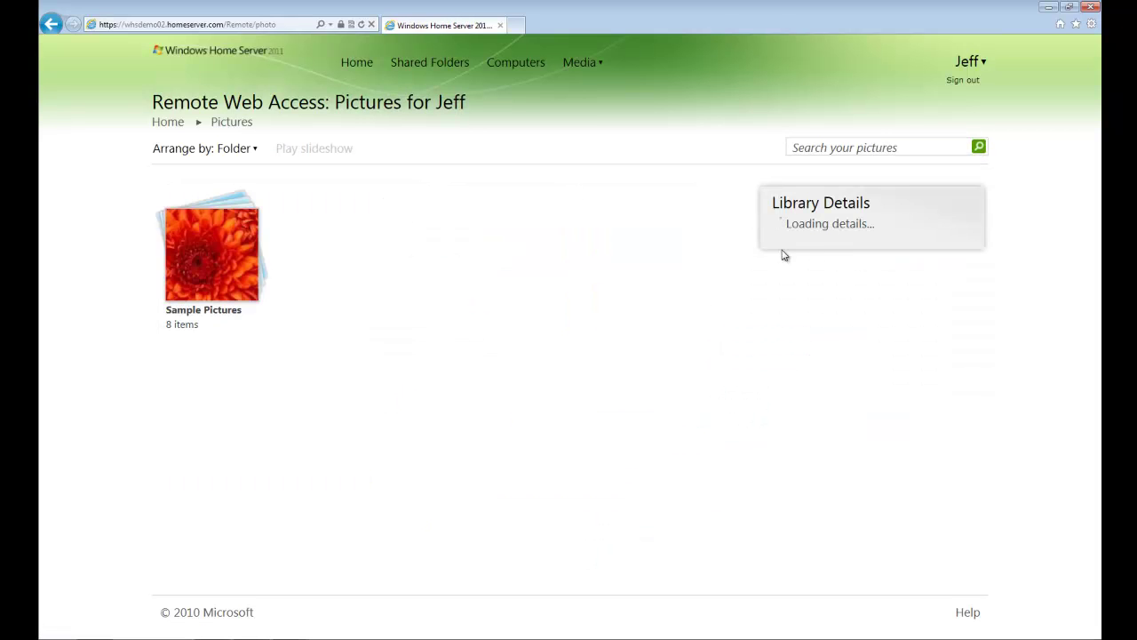
{"action": "double_click", "coordinate": [191, 260]}
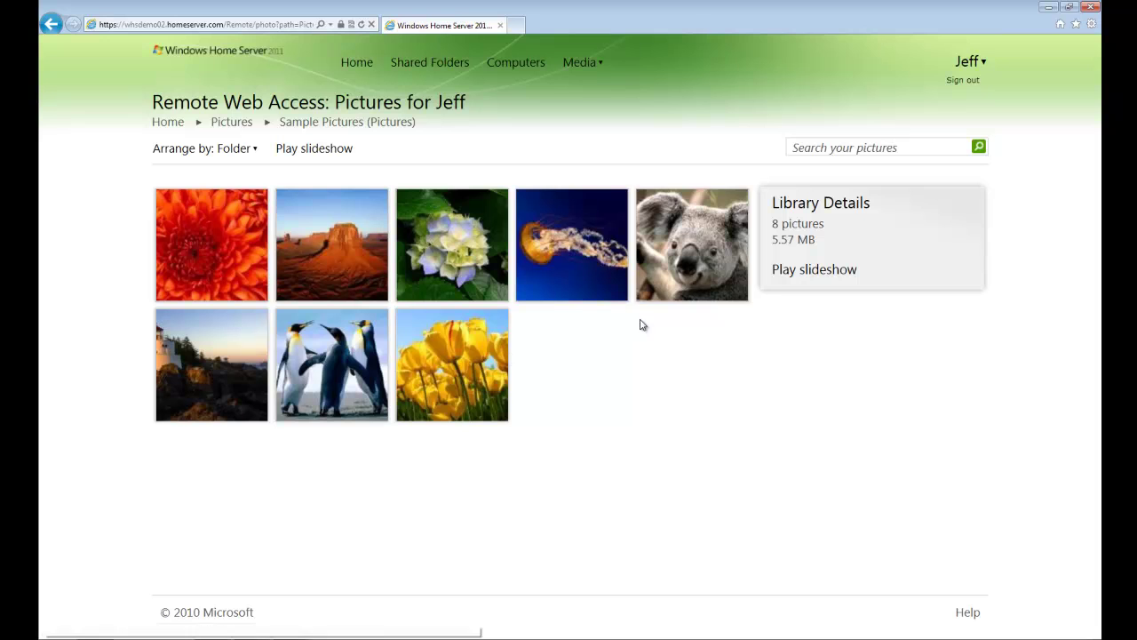
{"action": "left_click", "coordinate": [788, 272]}
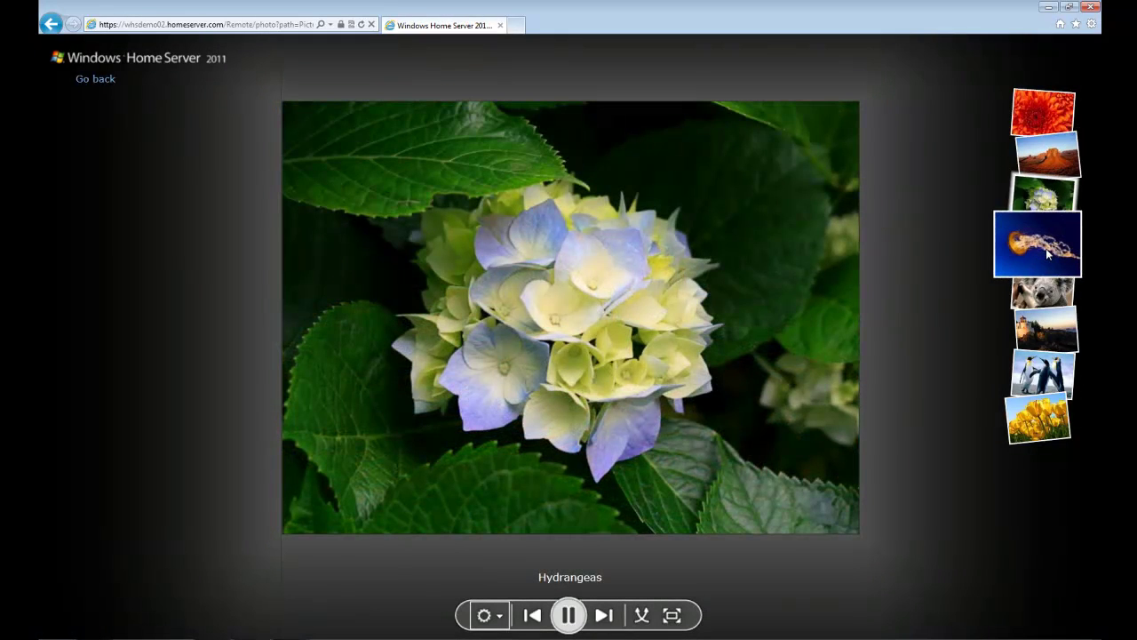
{"action": "left_click", "coordinate": [1047, 253]}
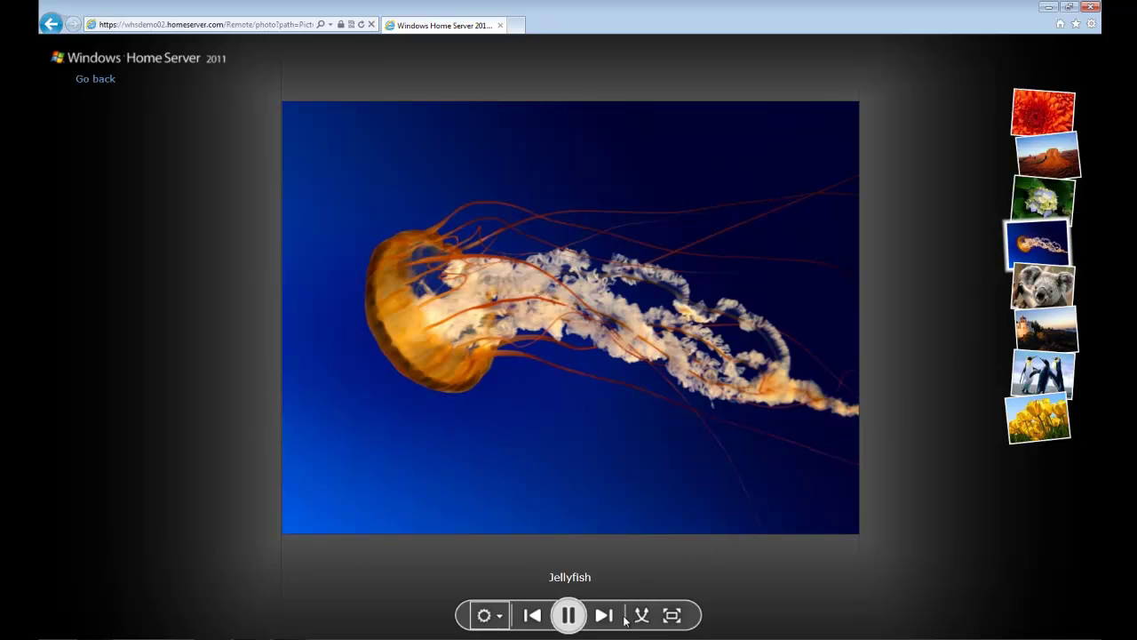
{"action": "left_click", "coordinate": [604, 618]}
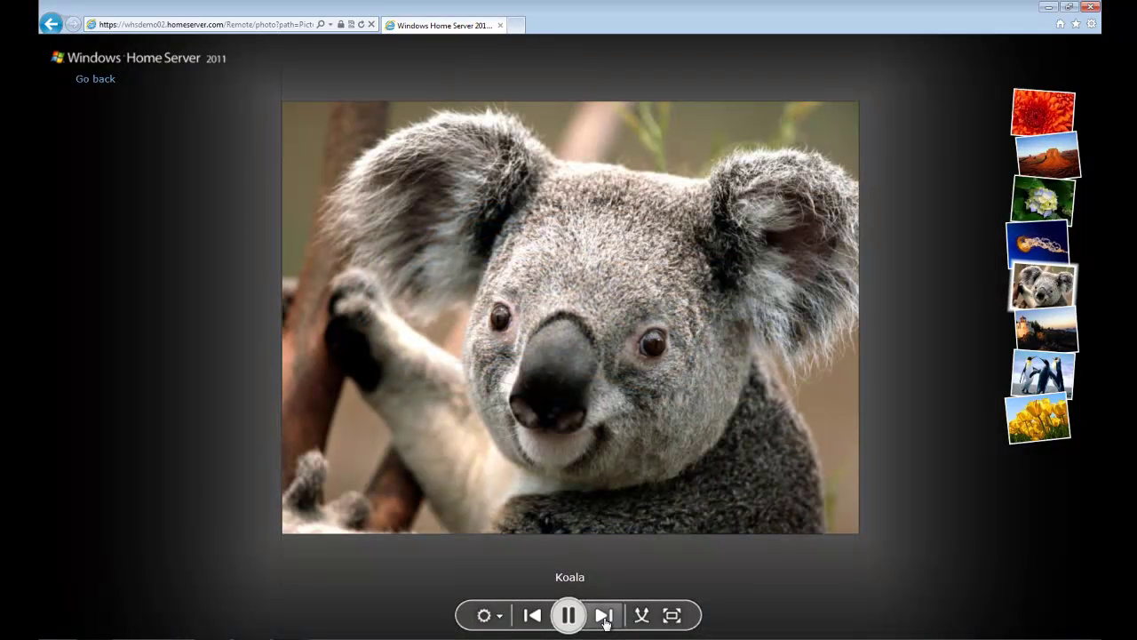
{"action": "left_click", "coordinate": [92, 78]}
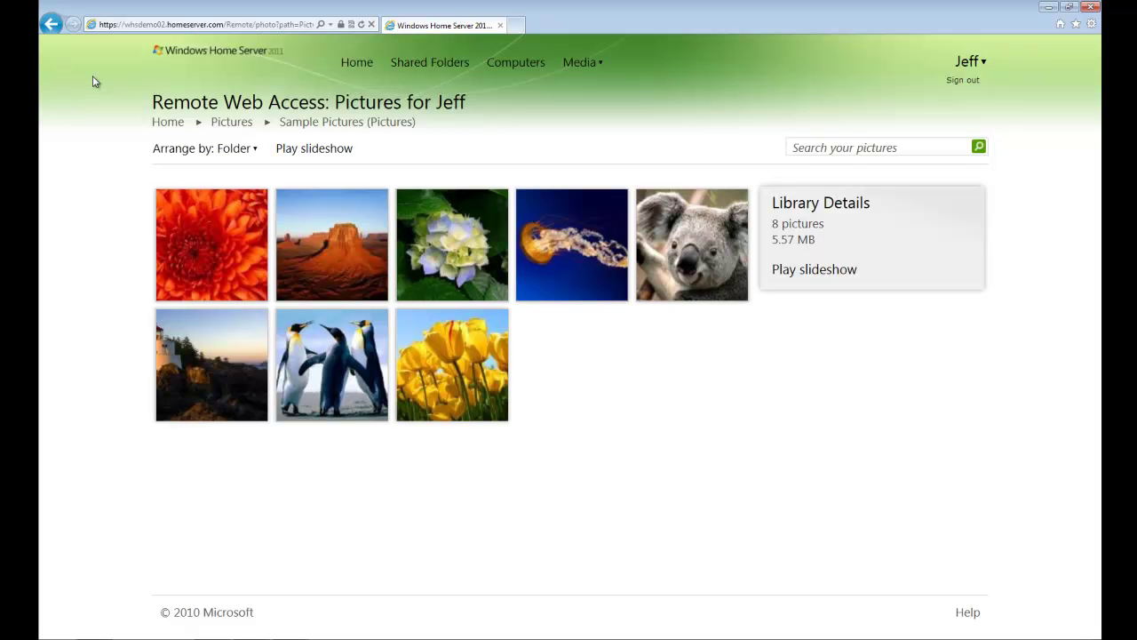
{"action": "left_click", "coordinate": [159, 124]}
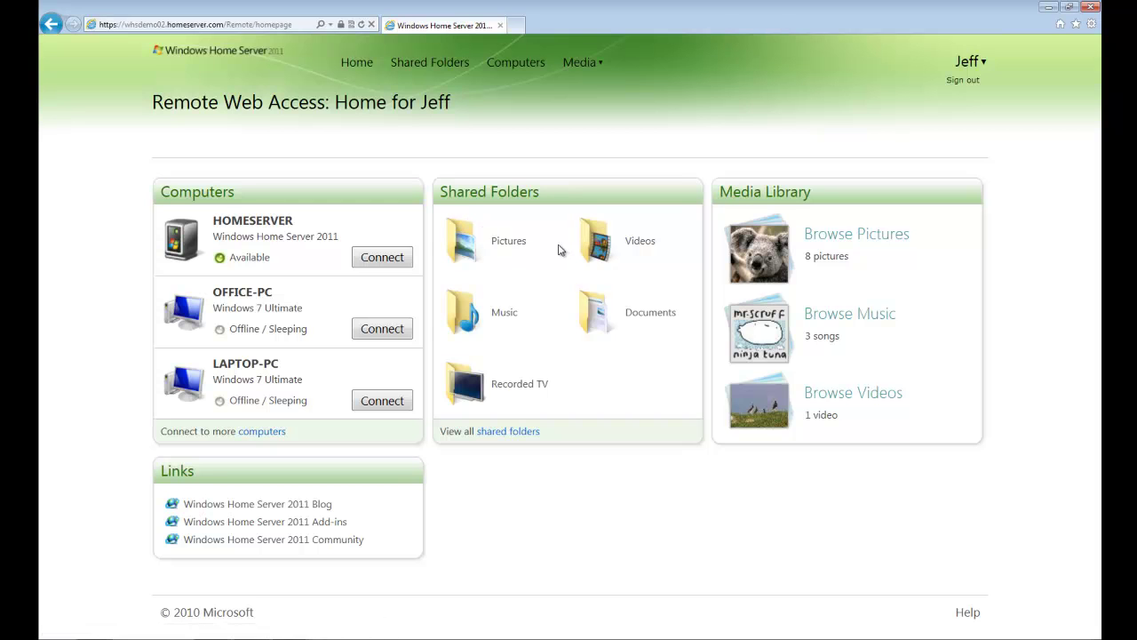
{"action": "left_click", "coordinate": [523, 251]}
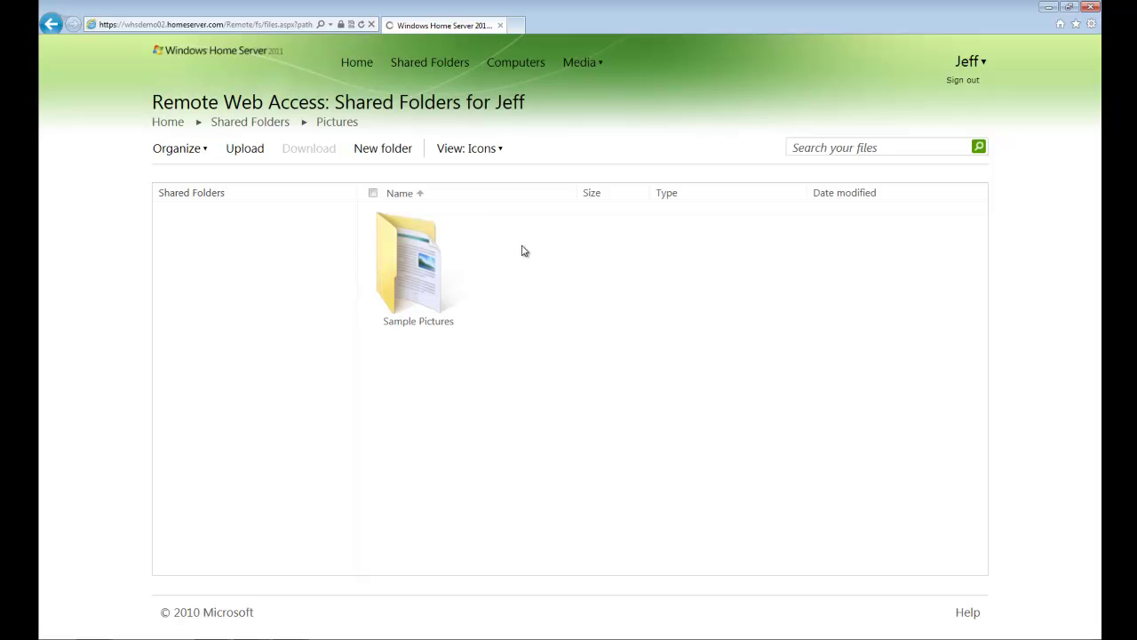
{"action": "left_click", "coordinate": [430, 277]}
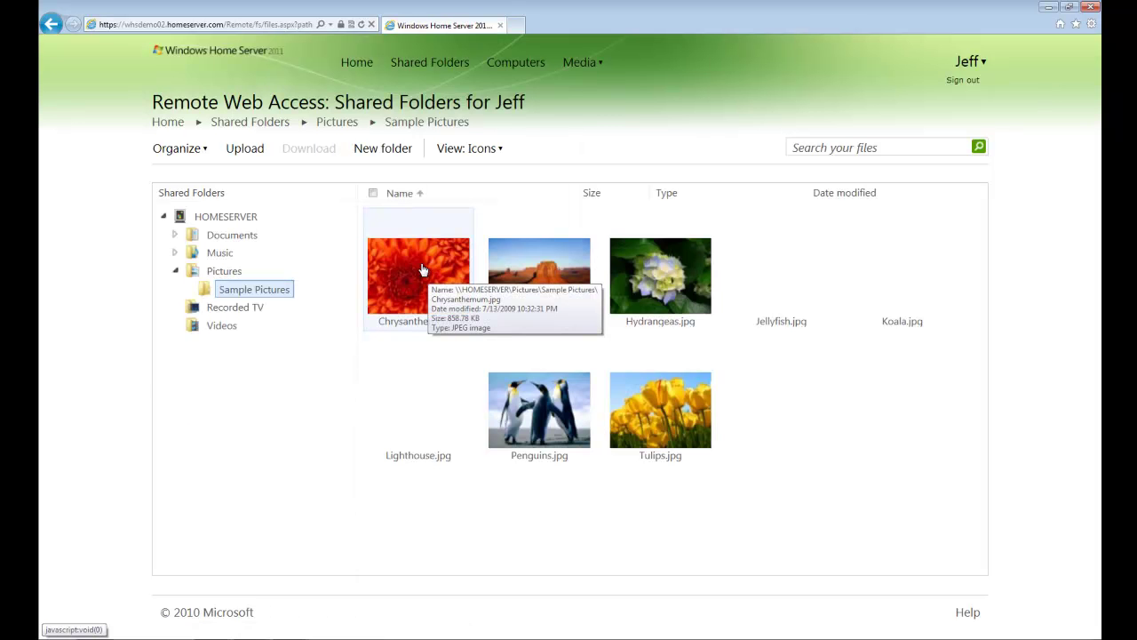
{"action": "left_click", "coordinate": [252, 157]}
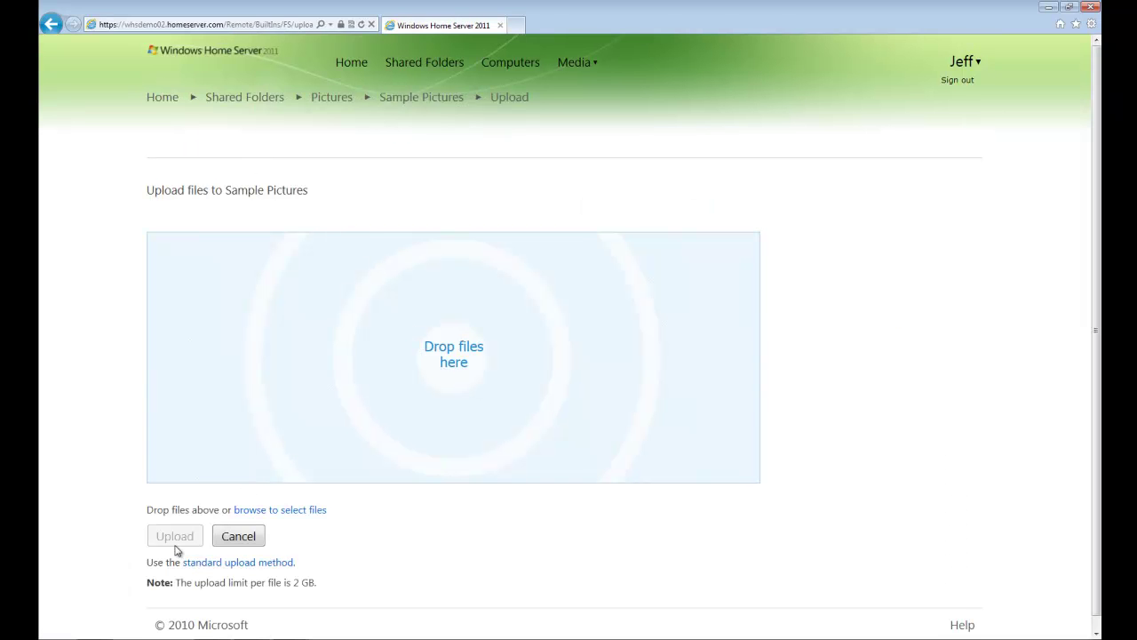
{"action": "left_click", "coordinate": [253, 511]}
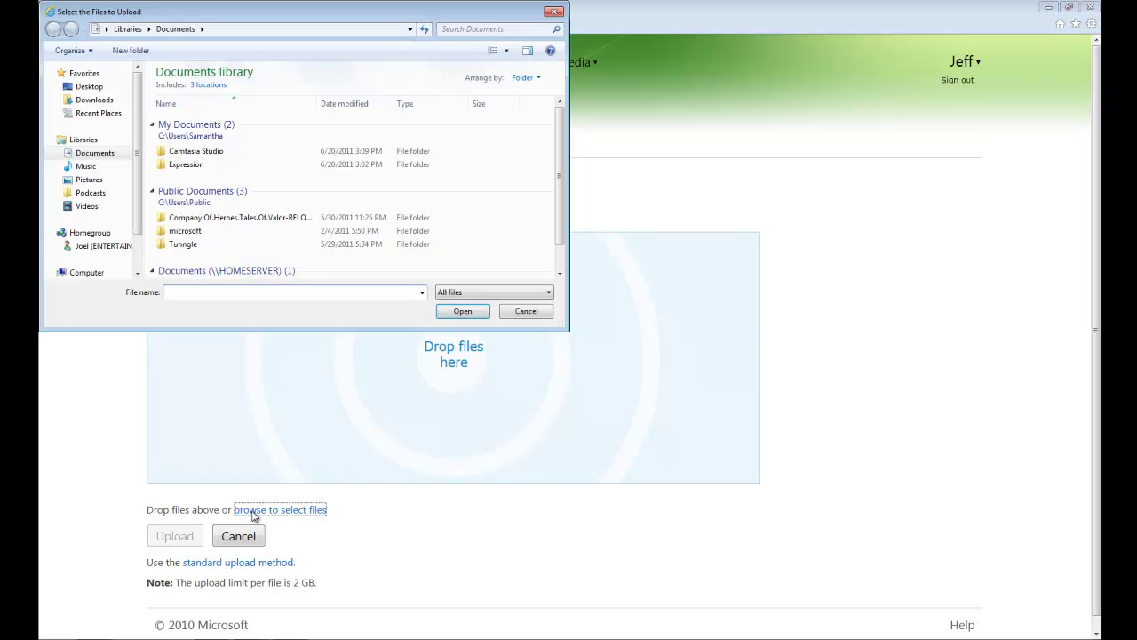
{"action": "left_click", "coordinate": [510, 312]}
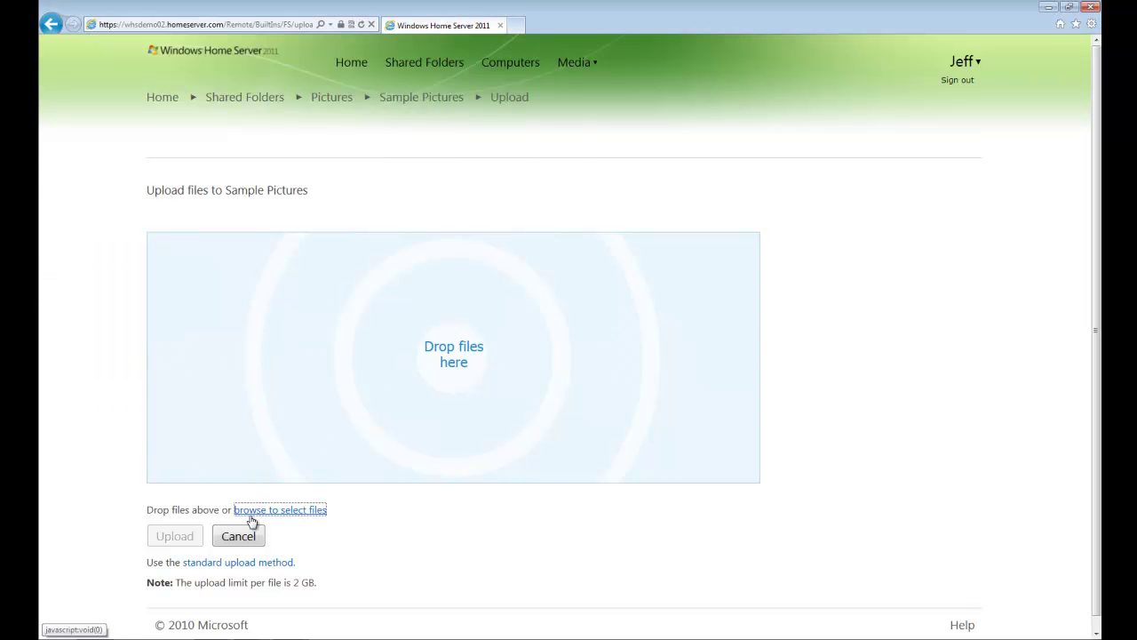
{"action": "left_click", "coordinate": [239, 538]}
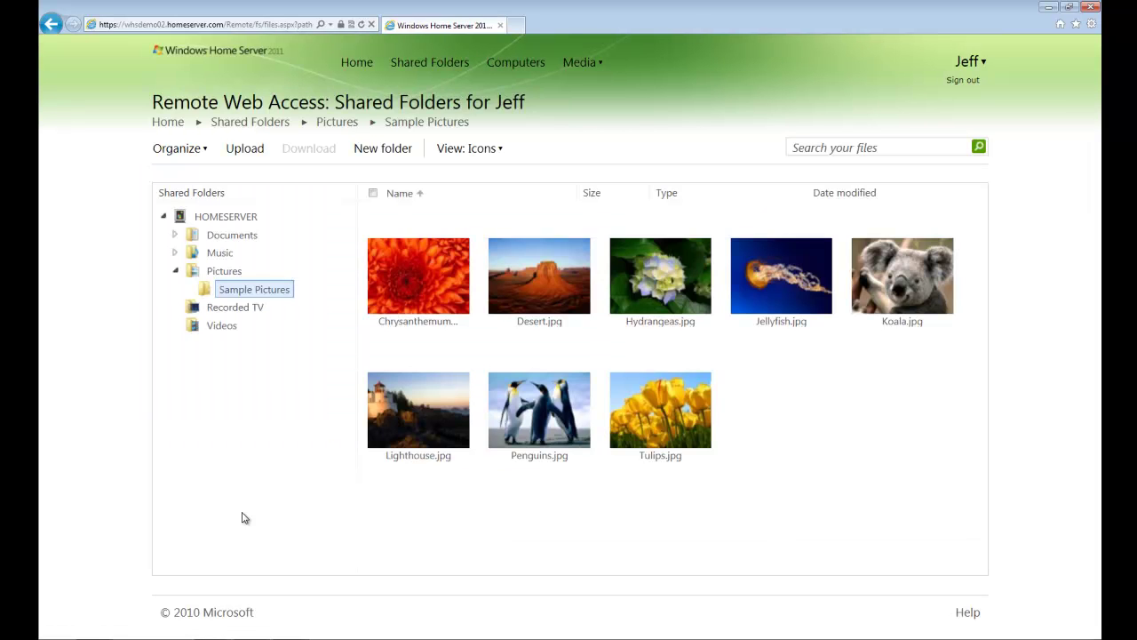
{"action": "left_click", "coordinate": [449, 280]}
{"action": "left_click", "coordinate": [521, 279], "text": "ctrl"}
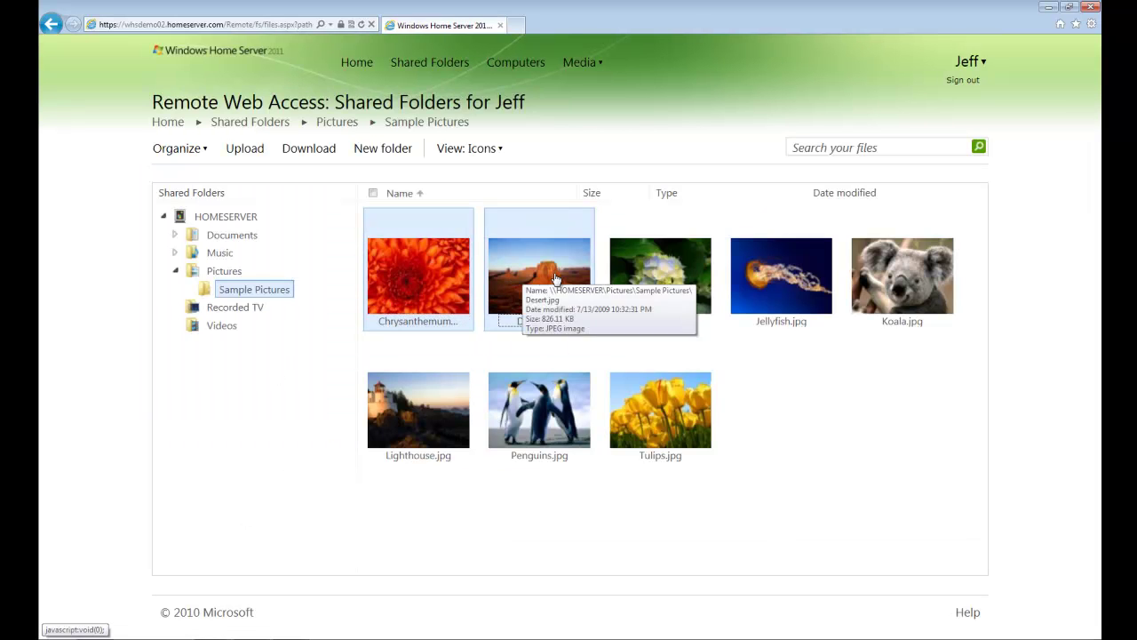
{"action": "left_click", "coordinate": [634, 283], "text": "ctrl"}
{"action": "left_click", "coordinate": [320, 157]}
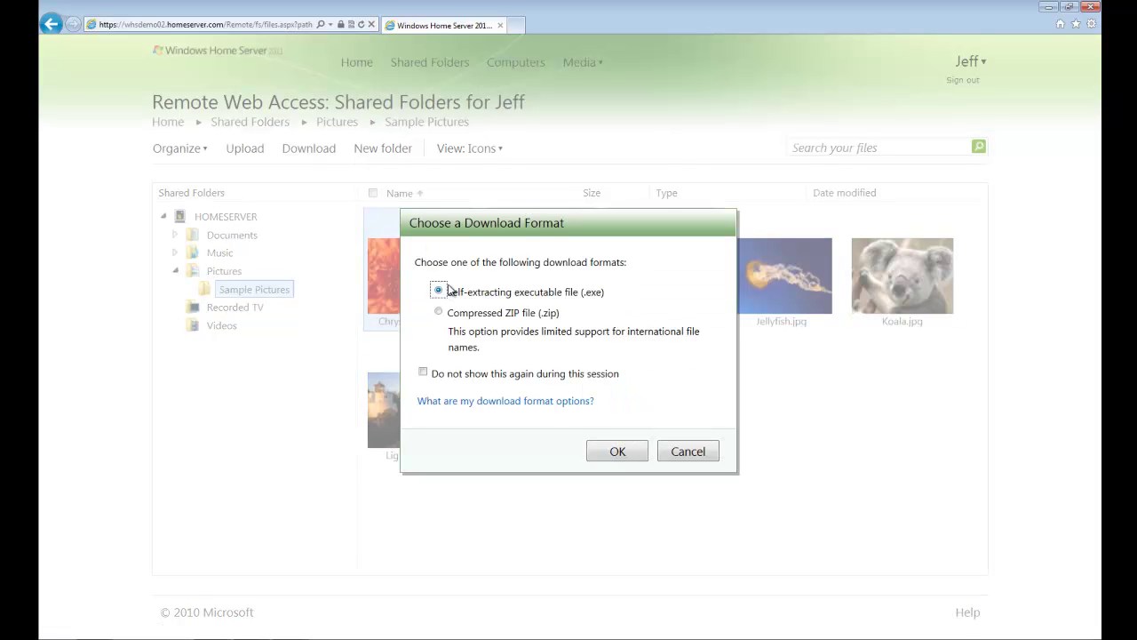
{"action": "left_click", "coordinate": [677, 453]}
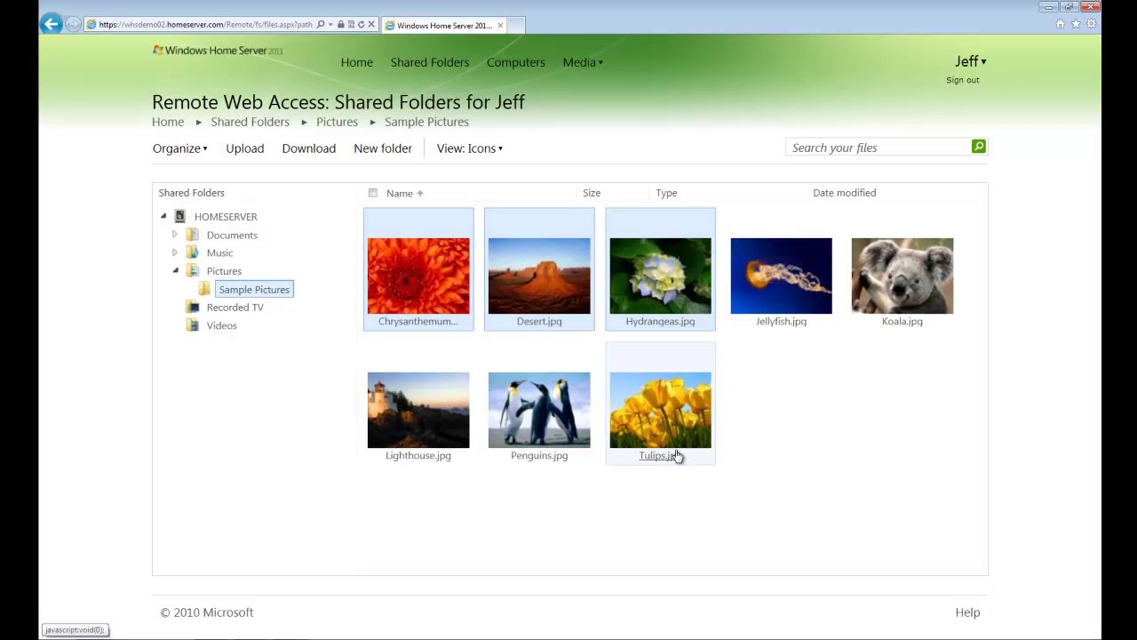
{"action": "left_click", "coordinate": [154, 122]}
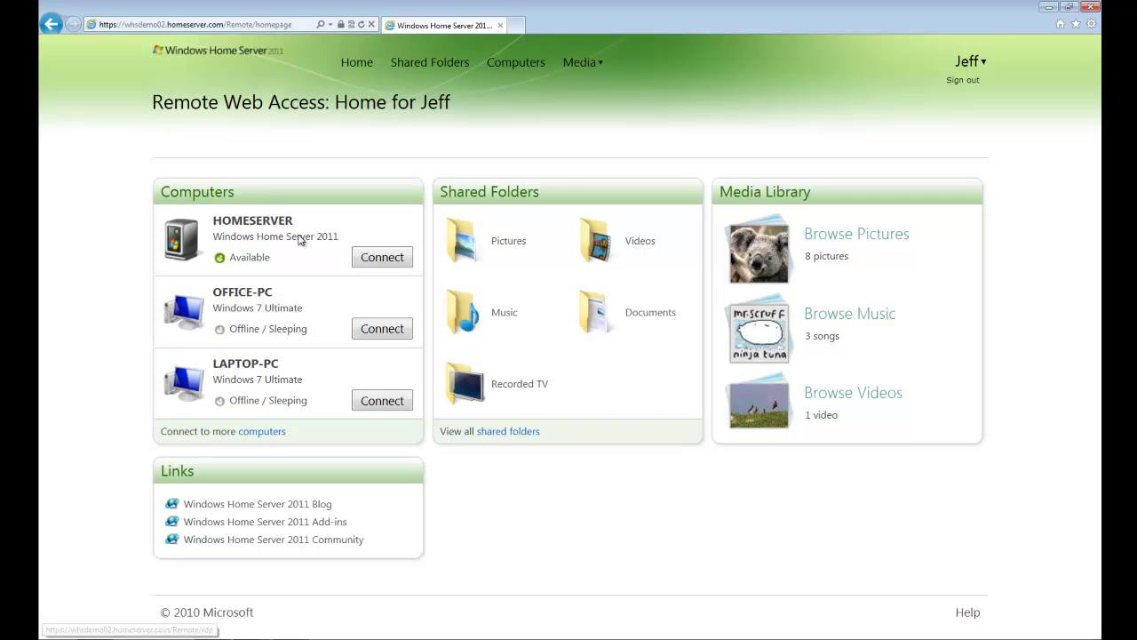
{"action": "left_click", "coordinate": [384, 259]}
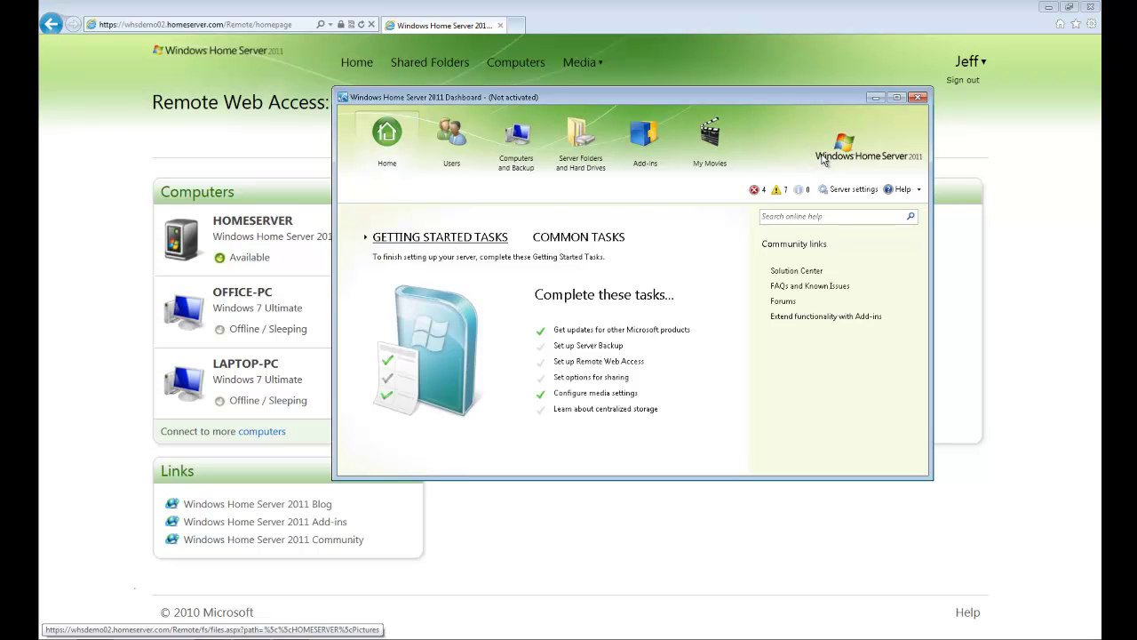
{"action": "left_click", "coordinate": [918, 98]}
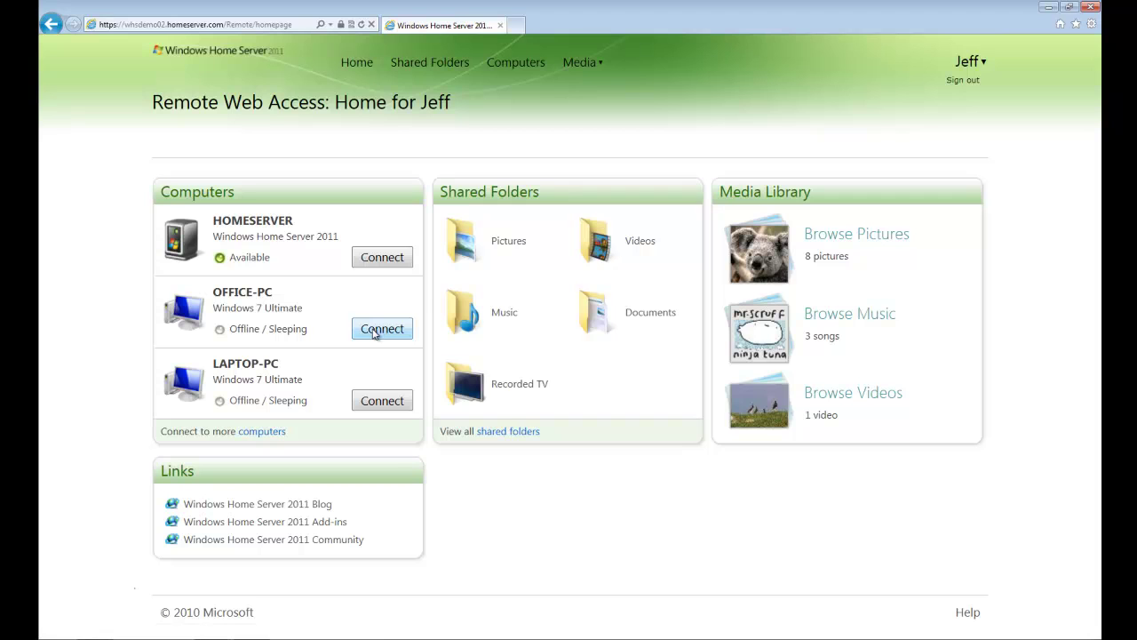